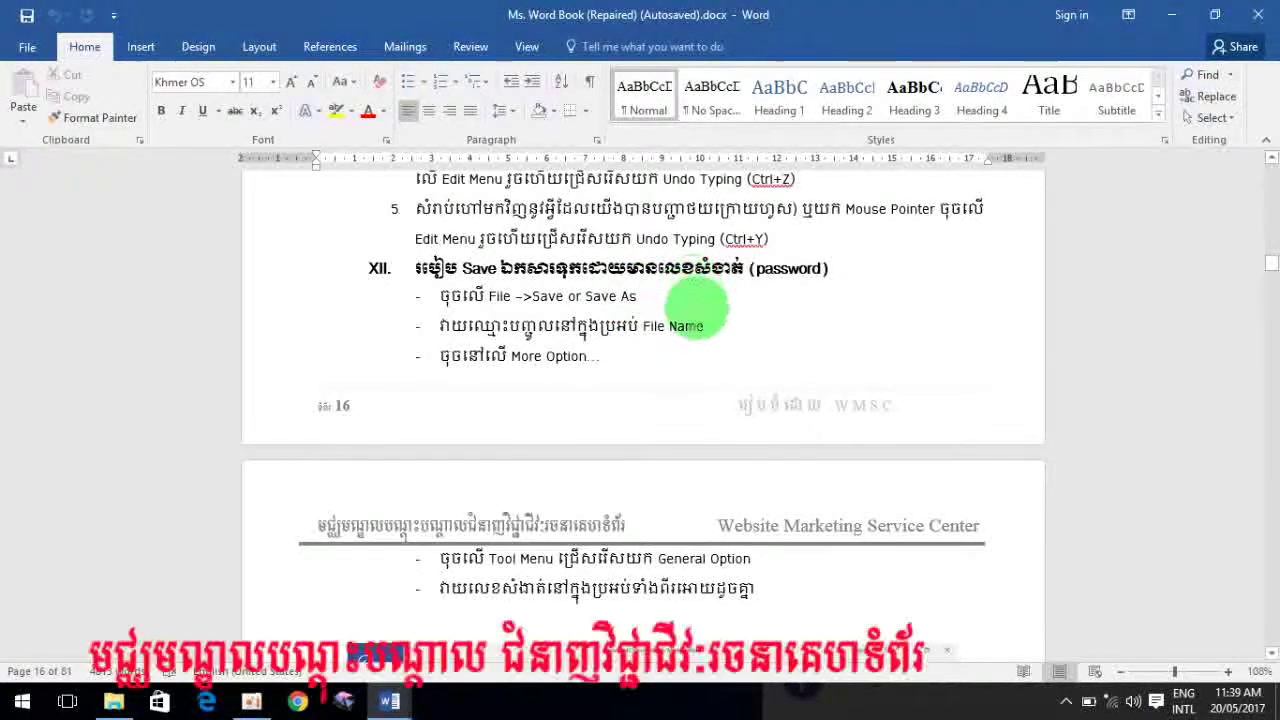
# Switch from the current document to the Khmer form document.
pyautogui.click(715, 330)
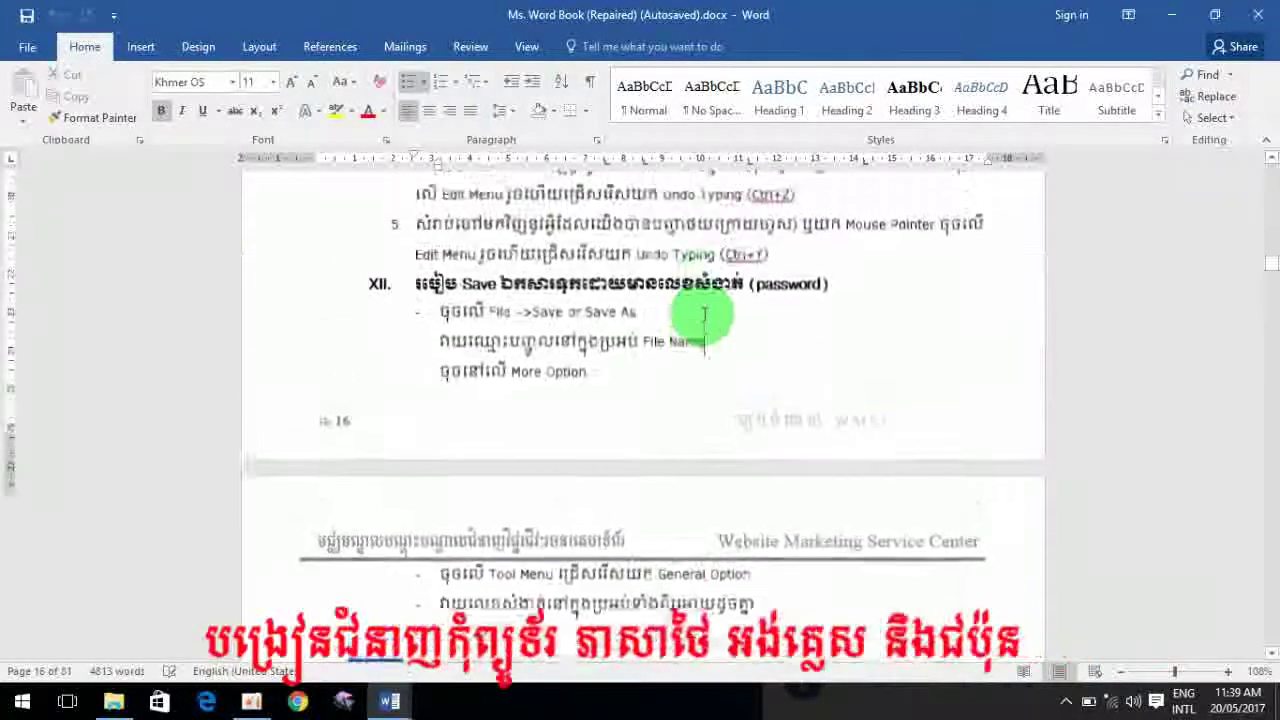
pyautogui.scroll(-2, 680, 337)
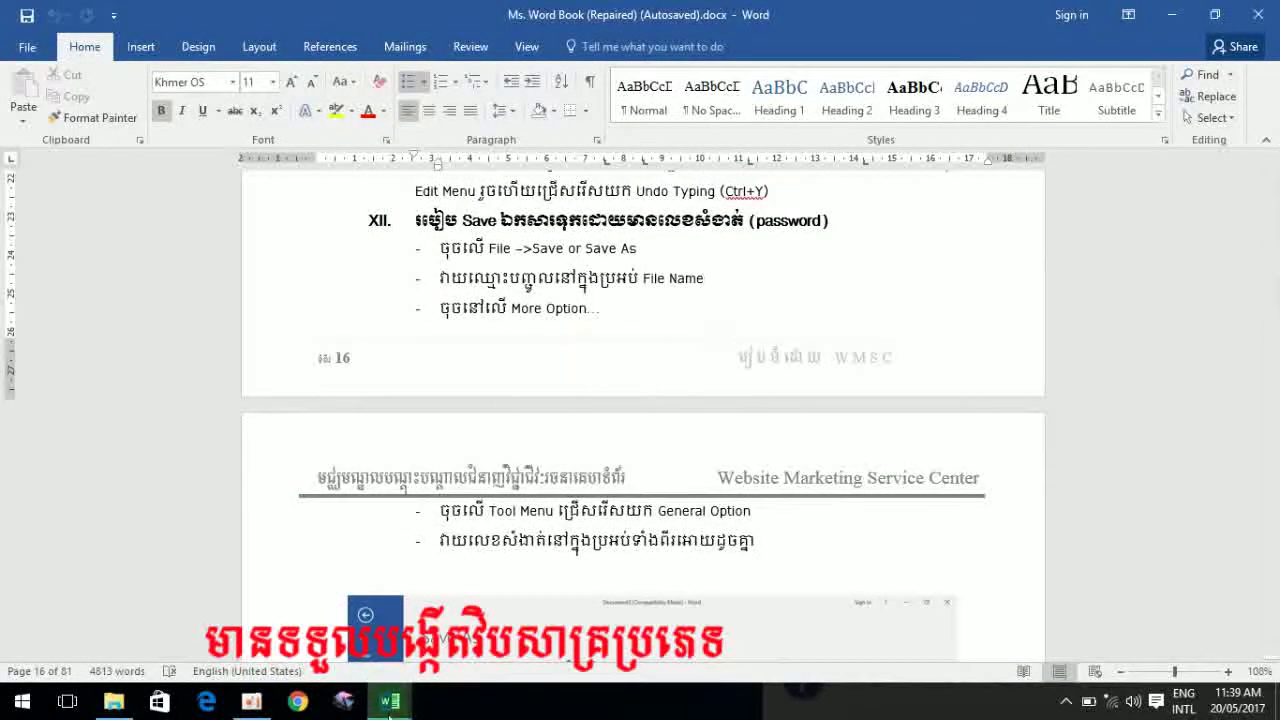
pyautogui.moveTo(390, 702)
pyautogui.click(480, 655)
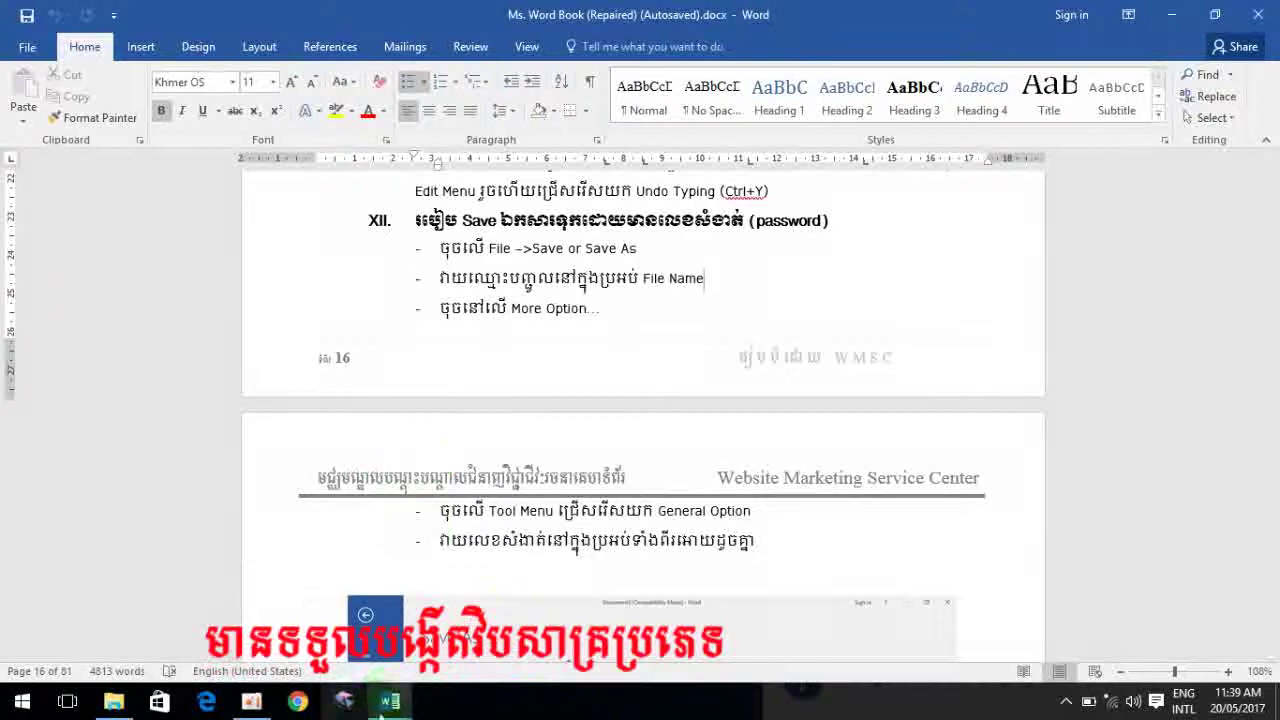
pyautogui.click(210, 590)
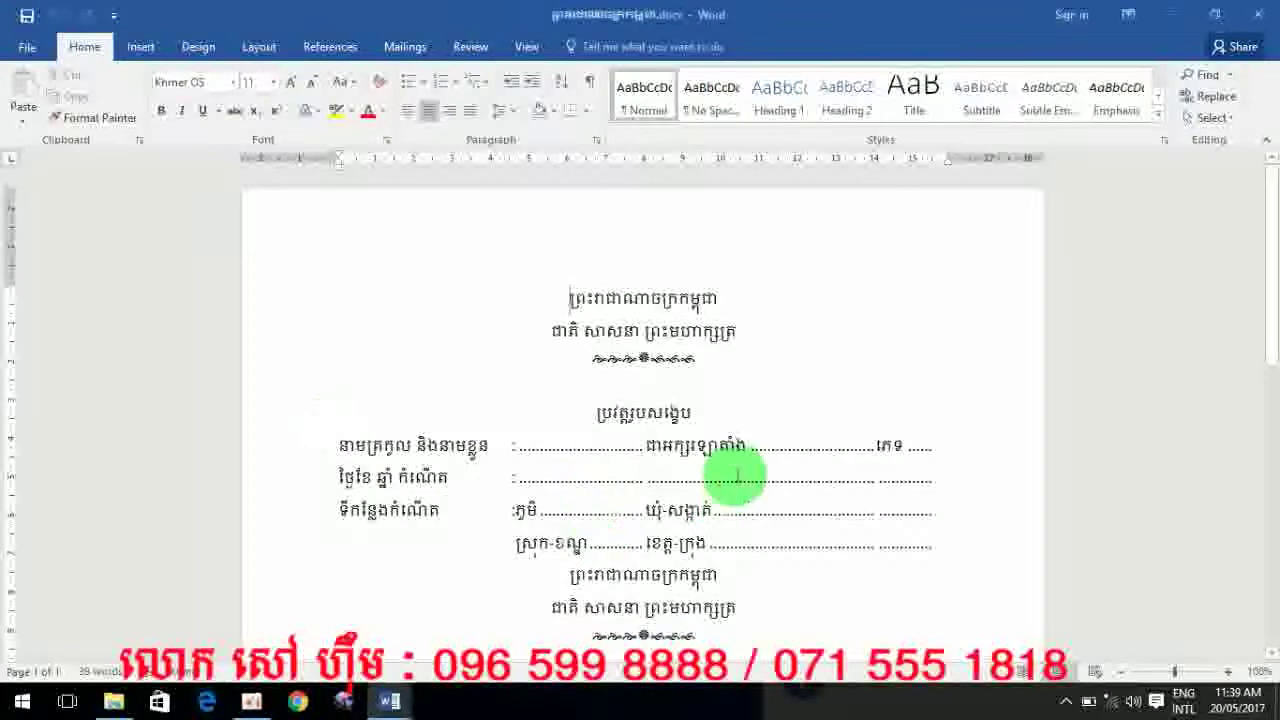
pyautogui.scroll(3, 738, 474)
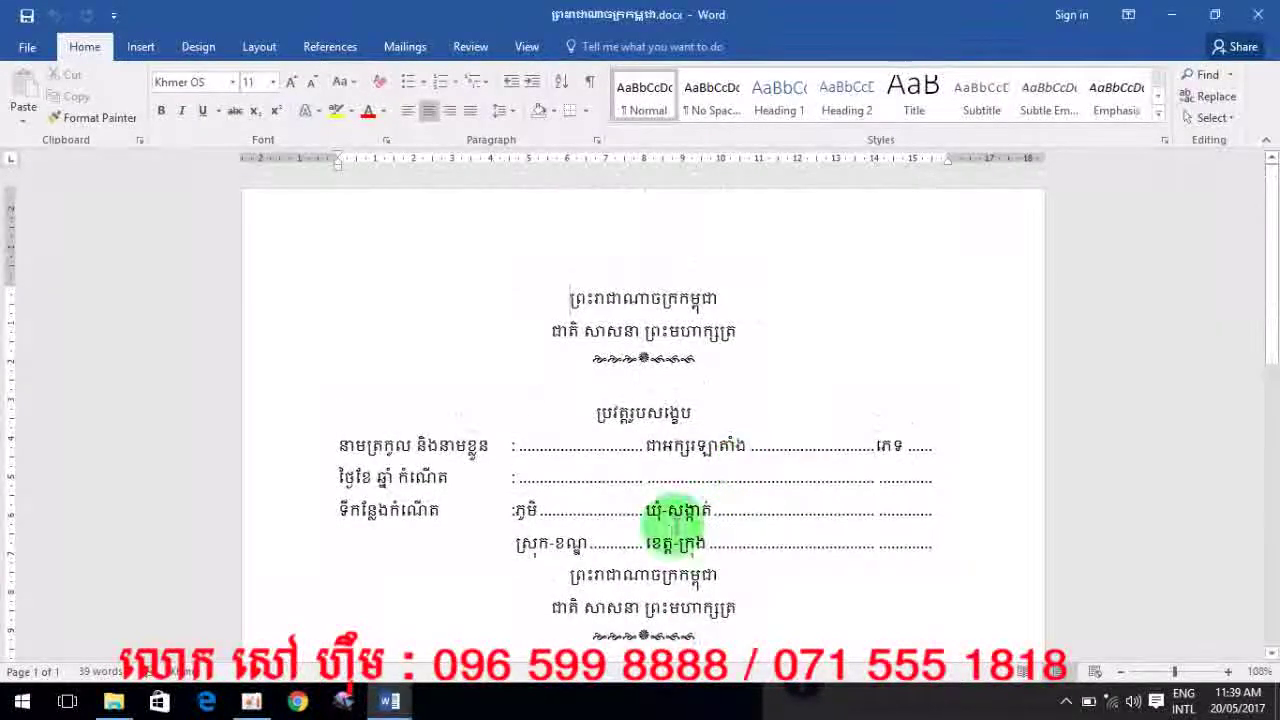
# Open the full Save As dialog via File > Save As > Browse.
pyautogui.click(28, 48)
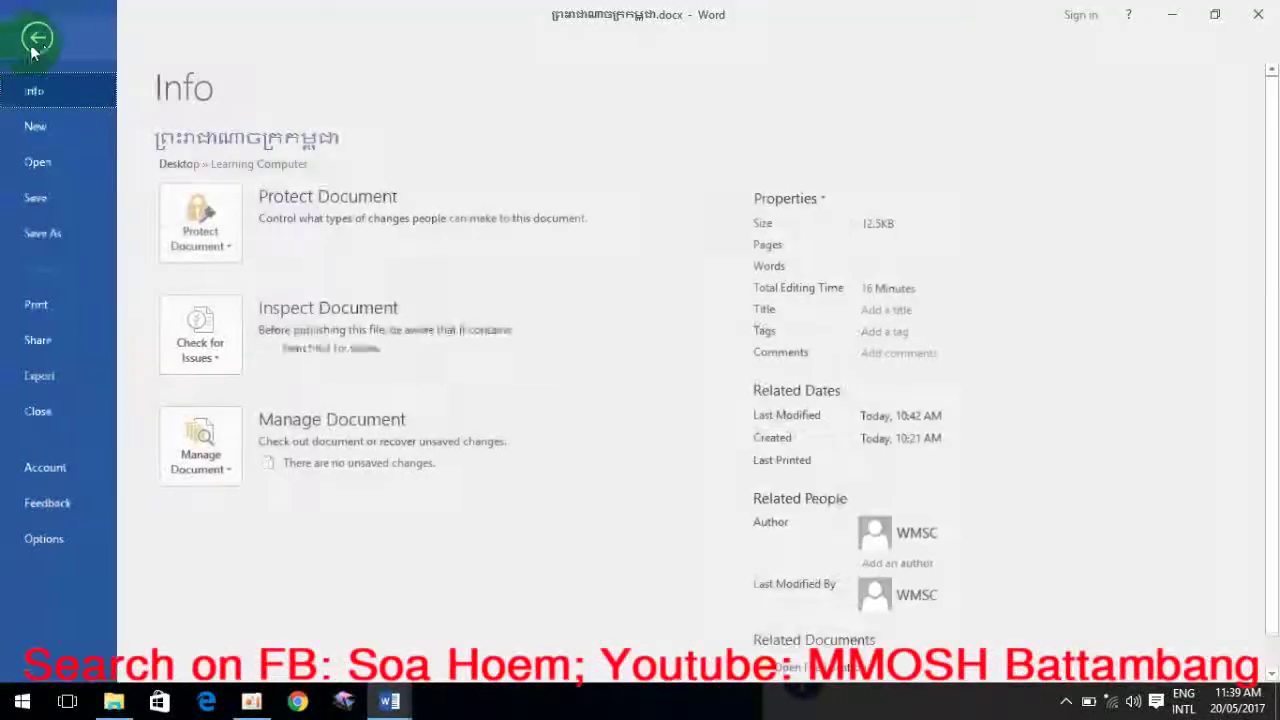
pyautogui.click(52, 238)
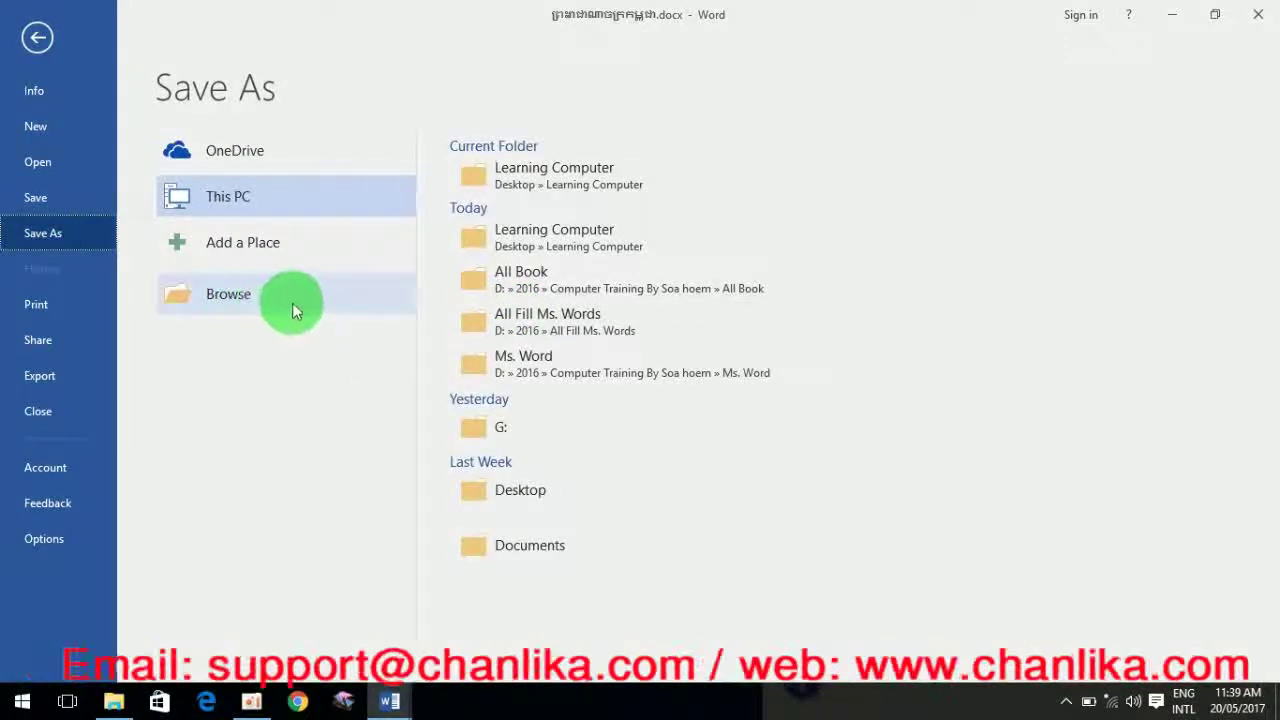
pyautogui.click(290, 297)
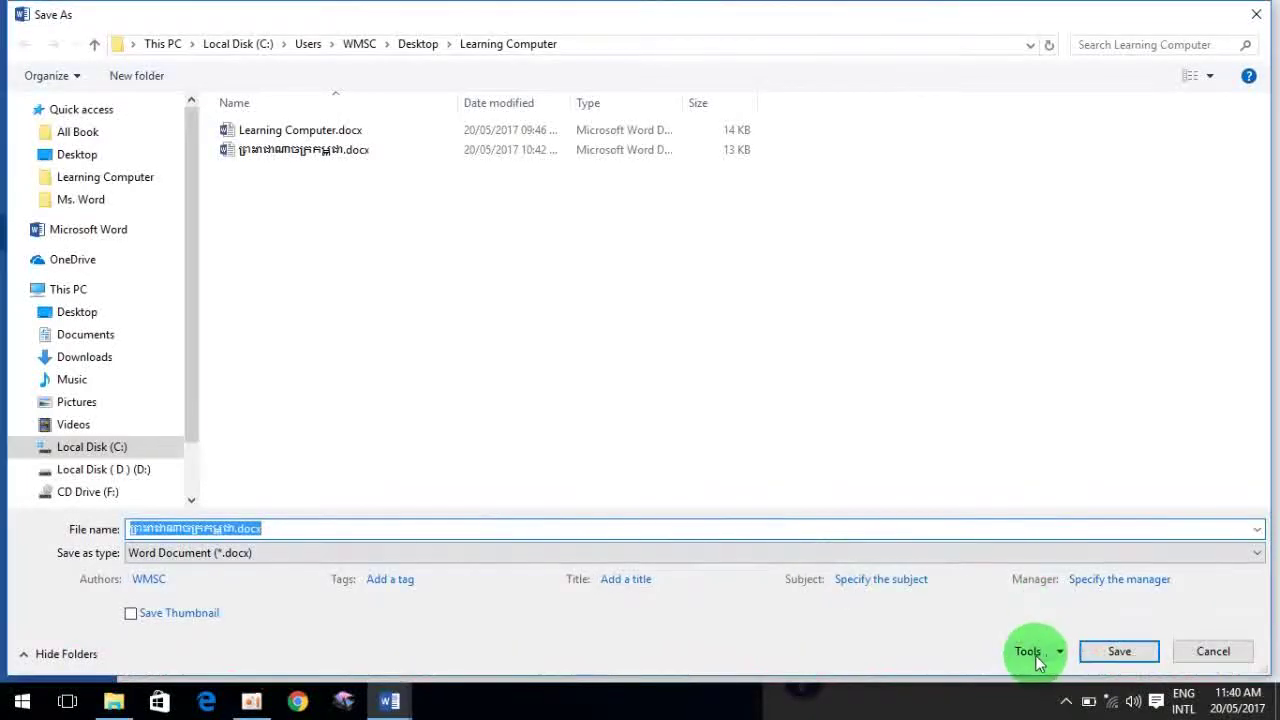
# Set and confirm a password to open in General Options, then save and close the form.
pyautogui.click(1036, 655)
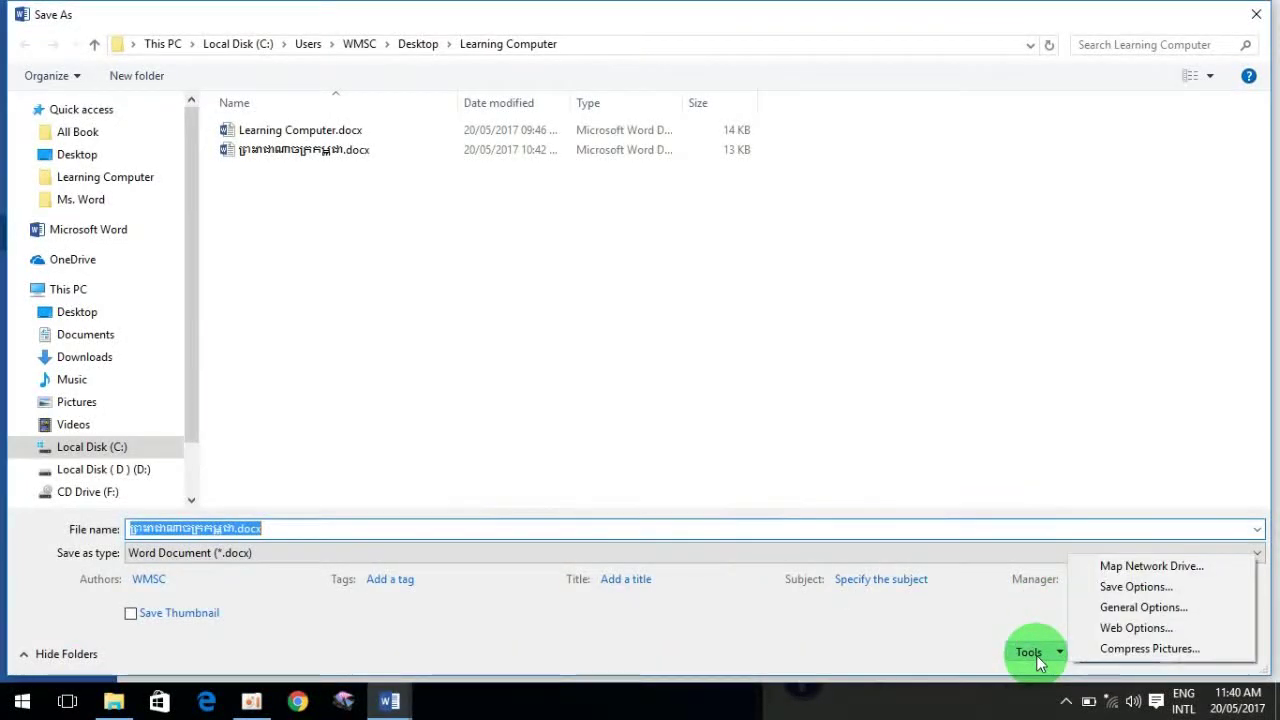
pyautogui.click(1188, 610)
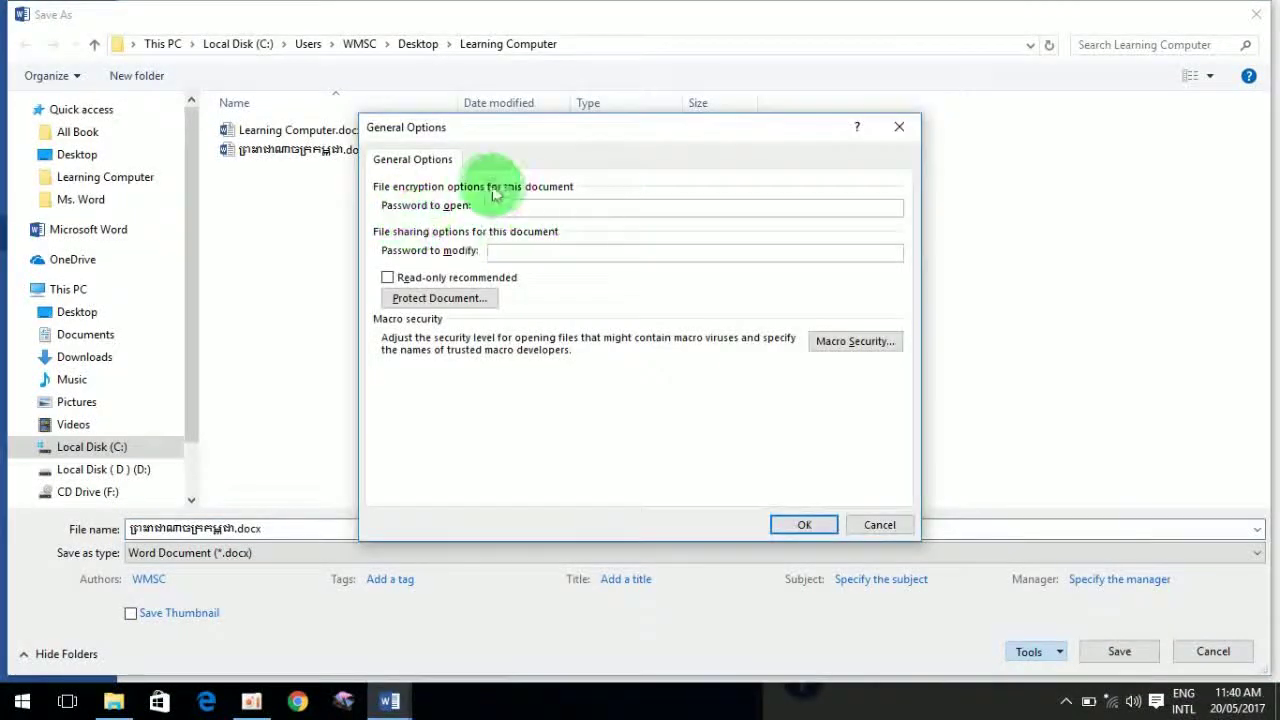
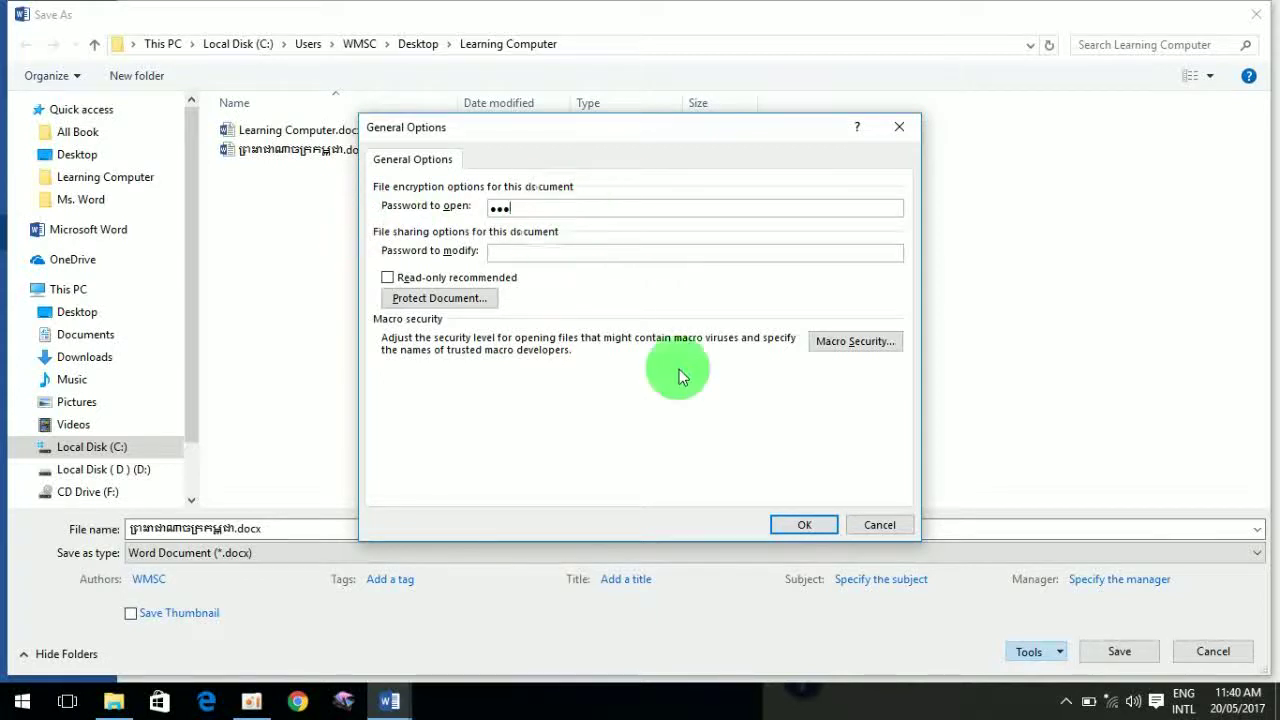
pyautogui.click(805, 527)
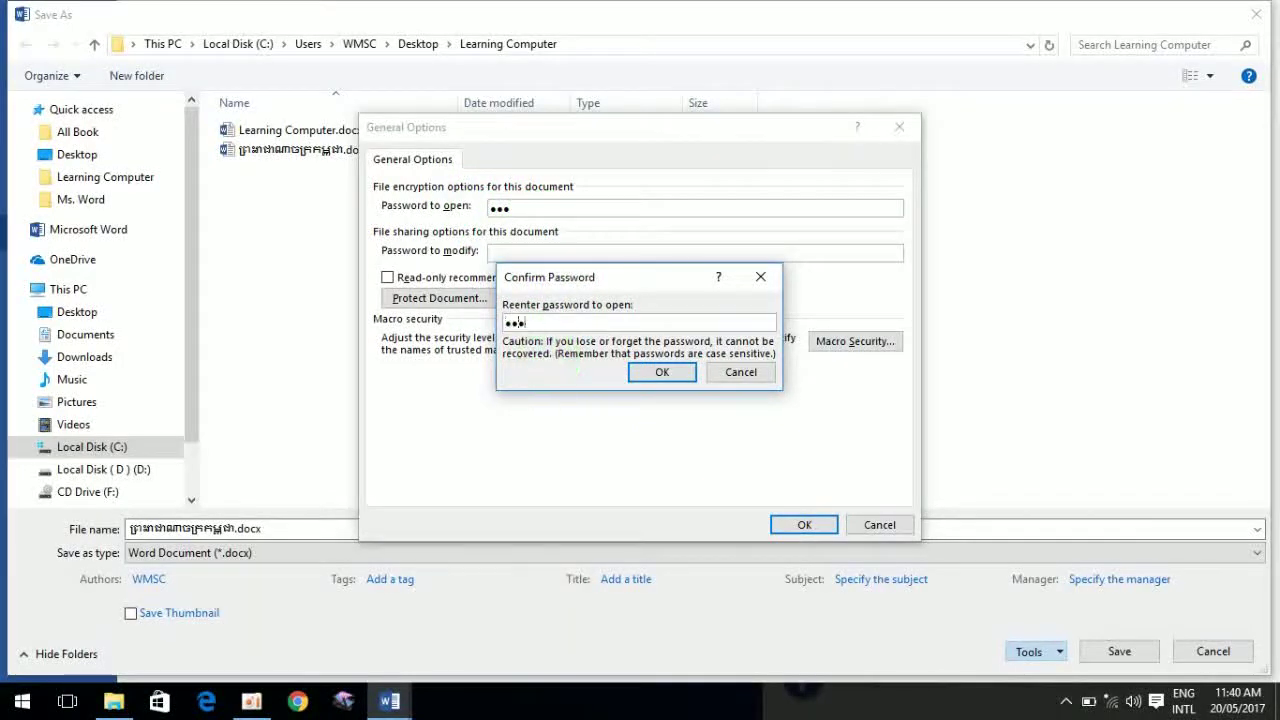
pyautogui.click(662, 372)
pyautogui.press('Return')
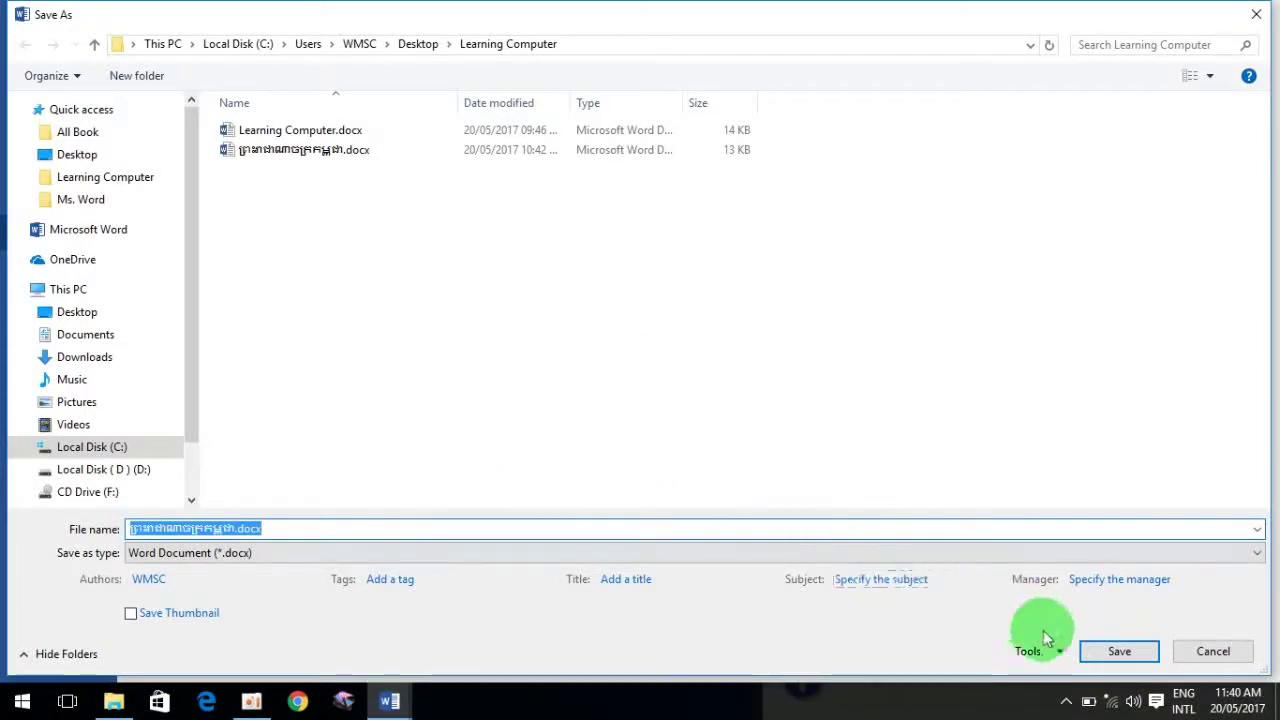
pyautogui.click(1120, 651)
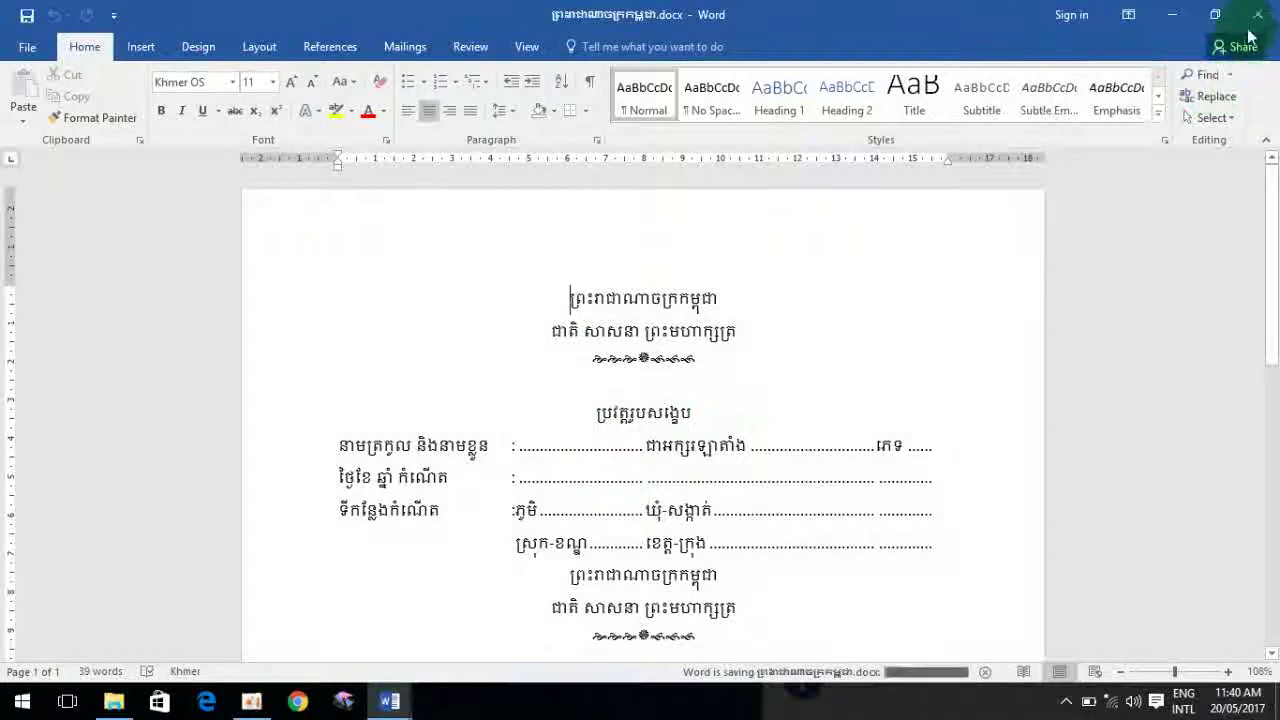
pyautogui.click(1257, 14)
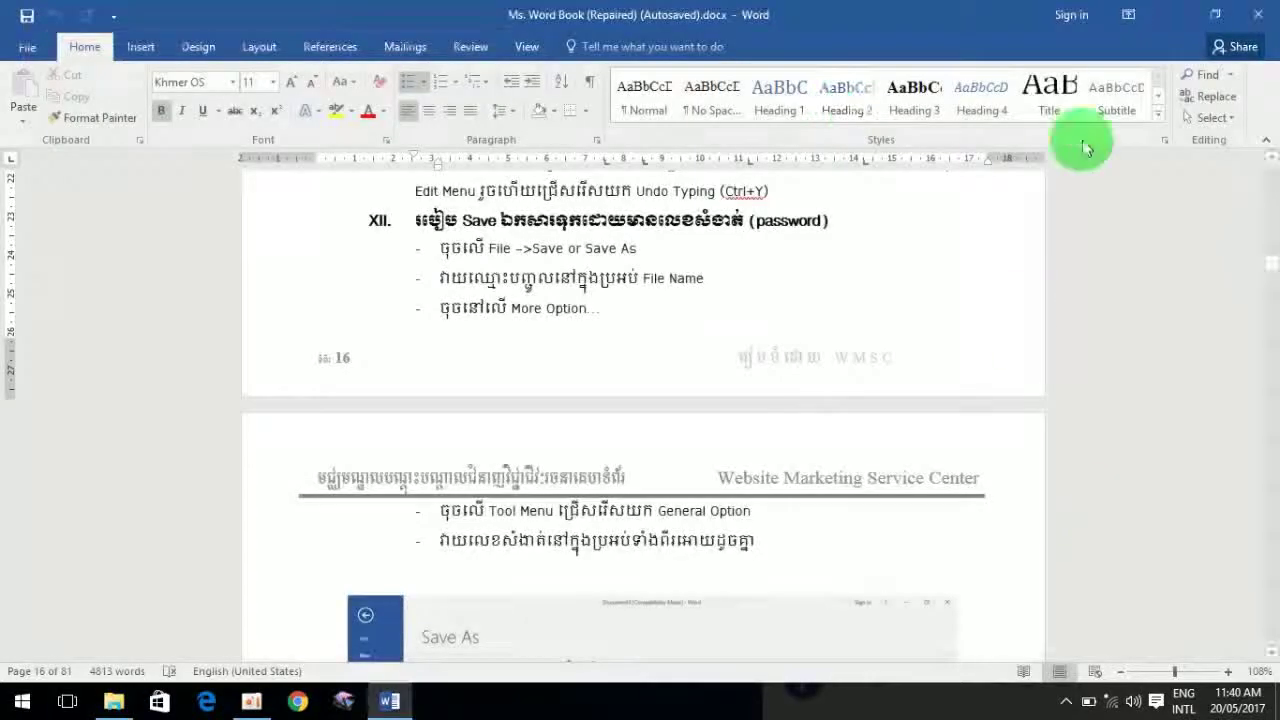
# Minimize Word and Explorer, then open the Khmer form .docx from the desktop's Learning Computer folder.
pyautogui.click(1185, 15)
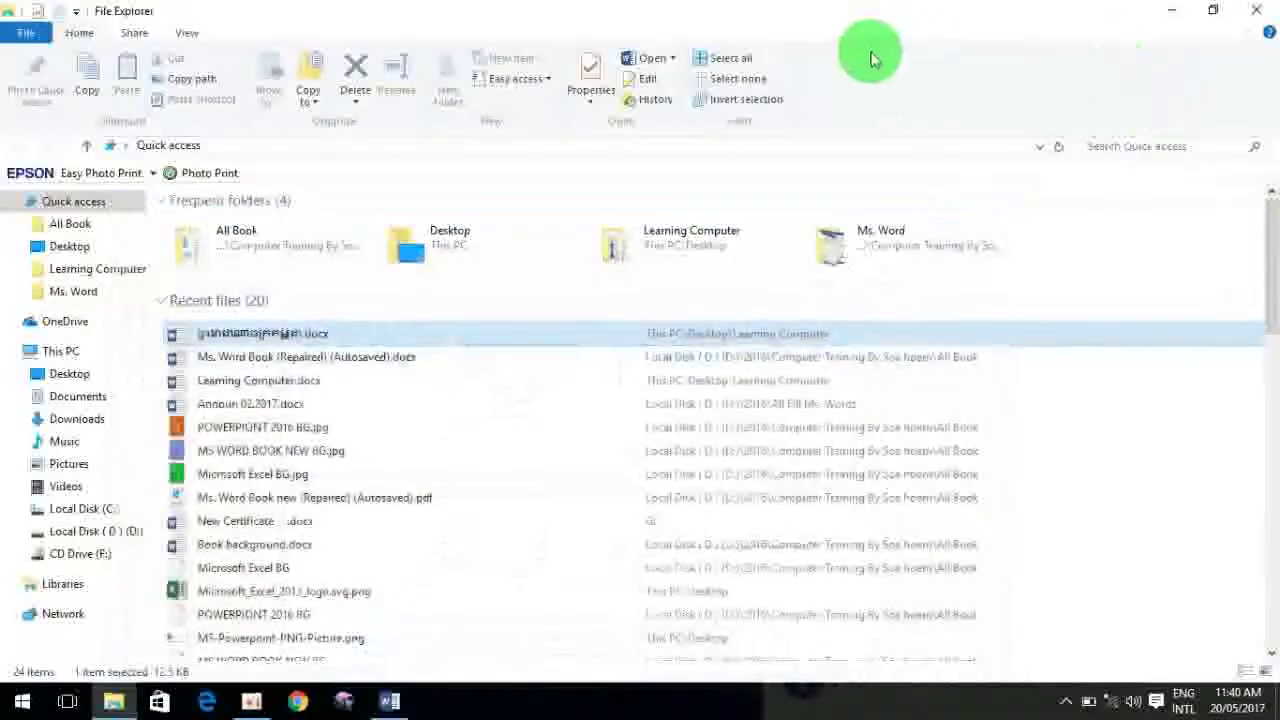
pyautogui.click(1160, 12)
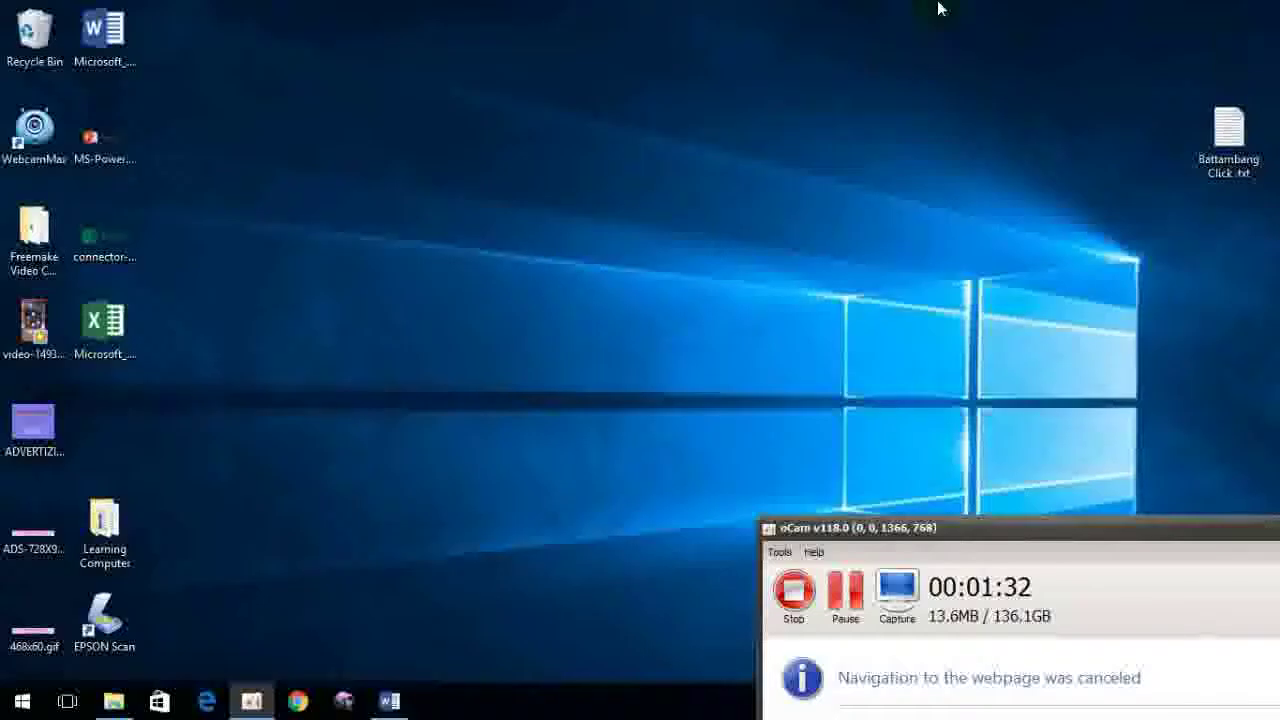
pyautogui.doubleClick(102, 528)
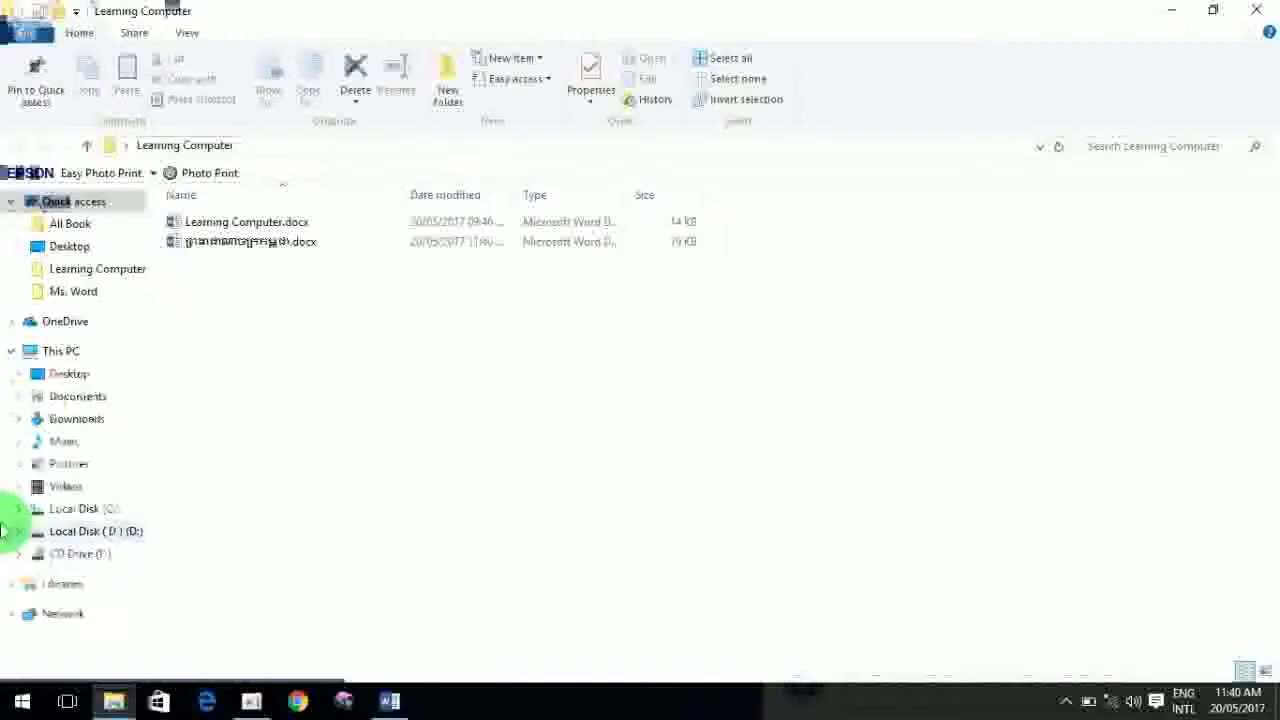
pyautogui.click(257, 249)
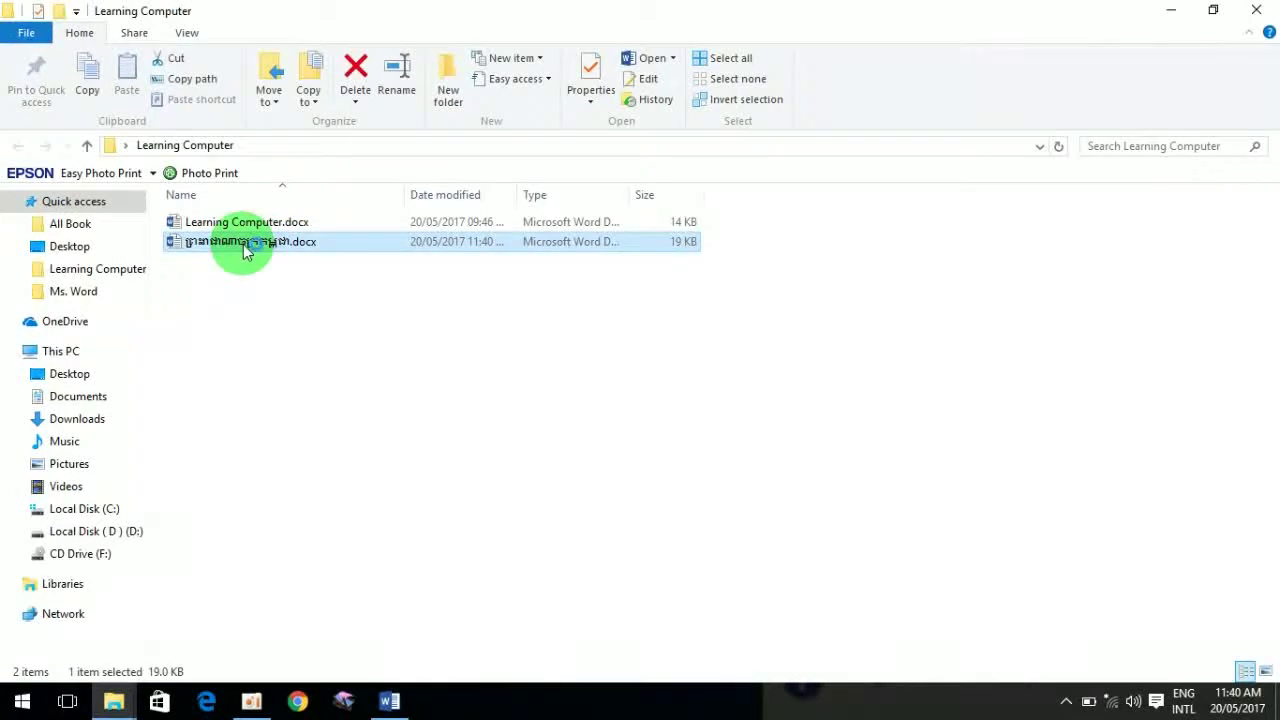
pyautogui.doubleClick(247, 250)
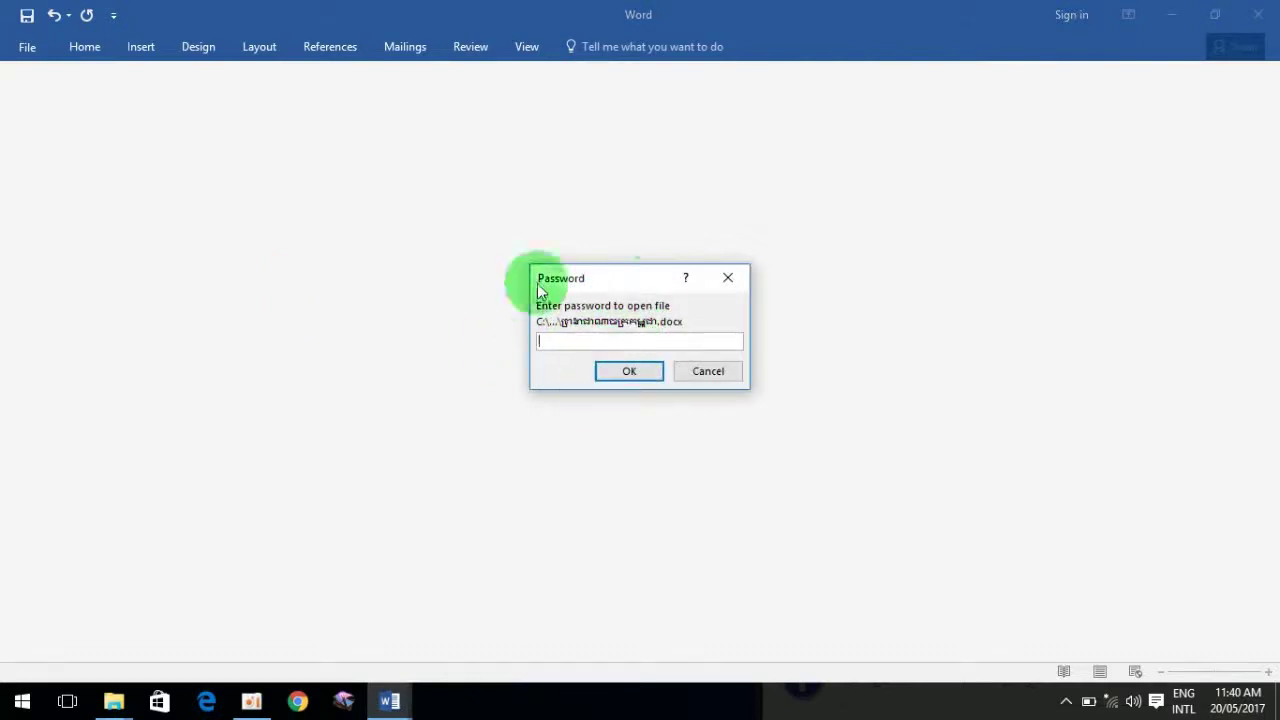
# Enter an incorrect password, dismiss the 'password is incorrect' warning, and close Word.
pyautogui.moveTo(623, 278); pyautogui.dragTo(590, 276)
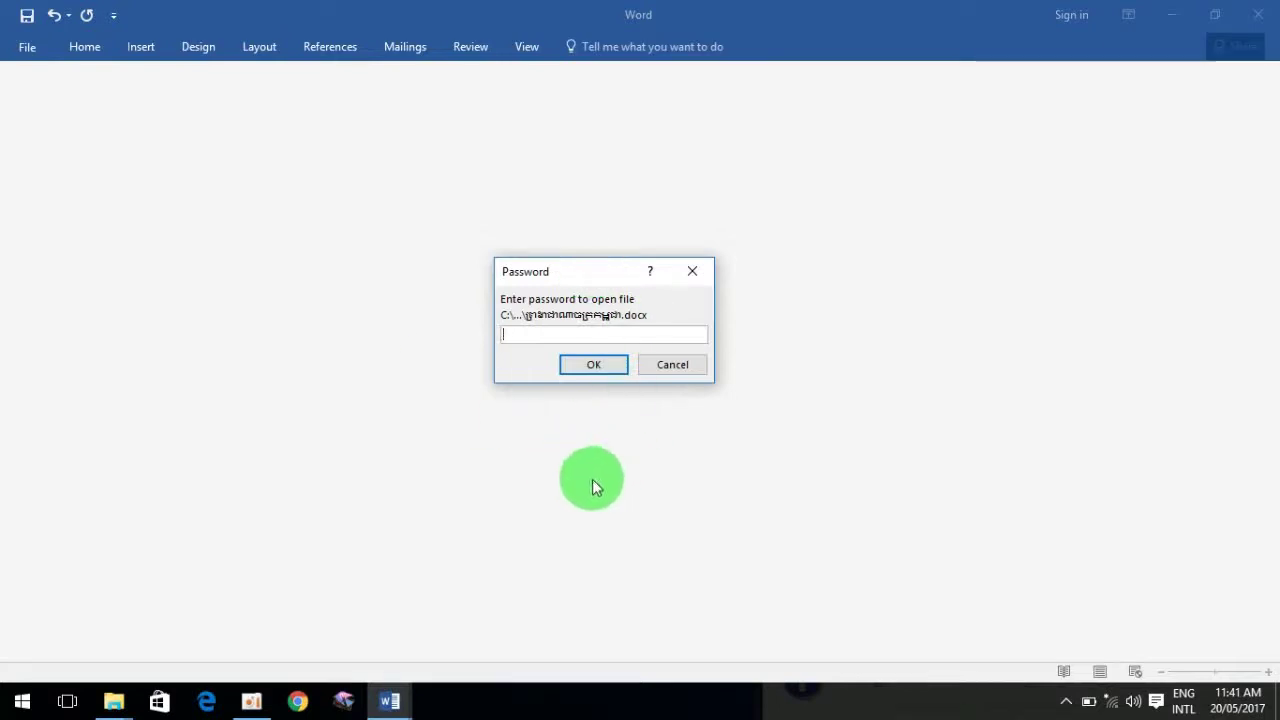
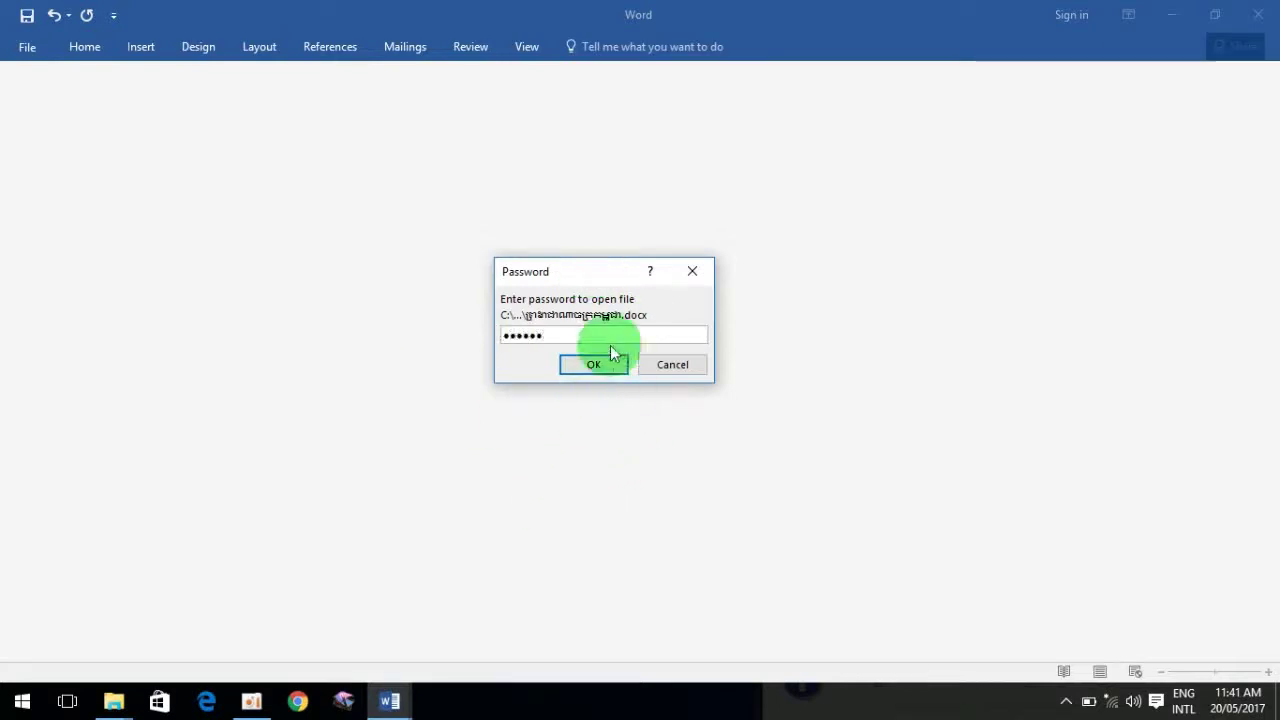
pyautogui.click(614, 366)
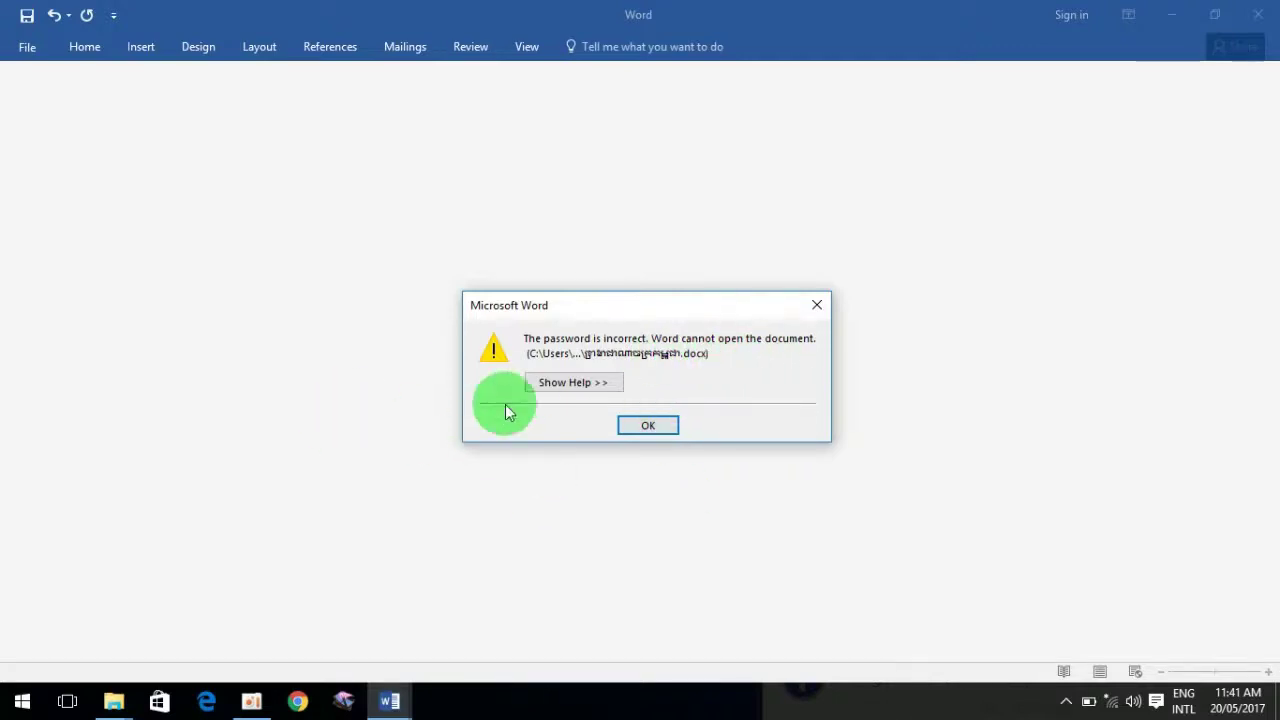
pyautogui.click(664, 428)
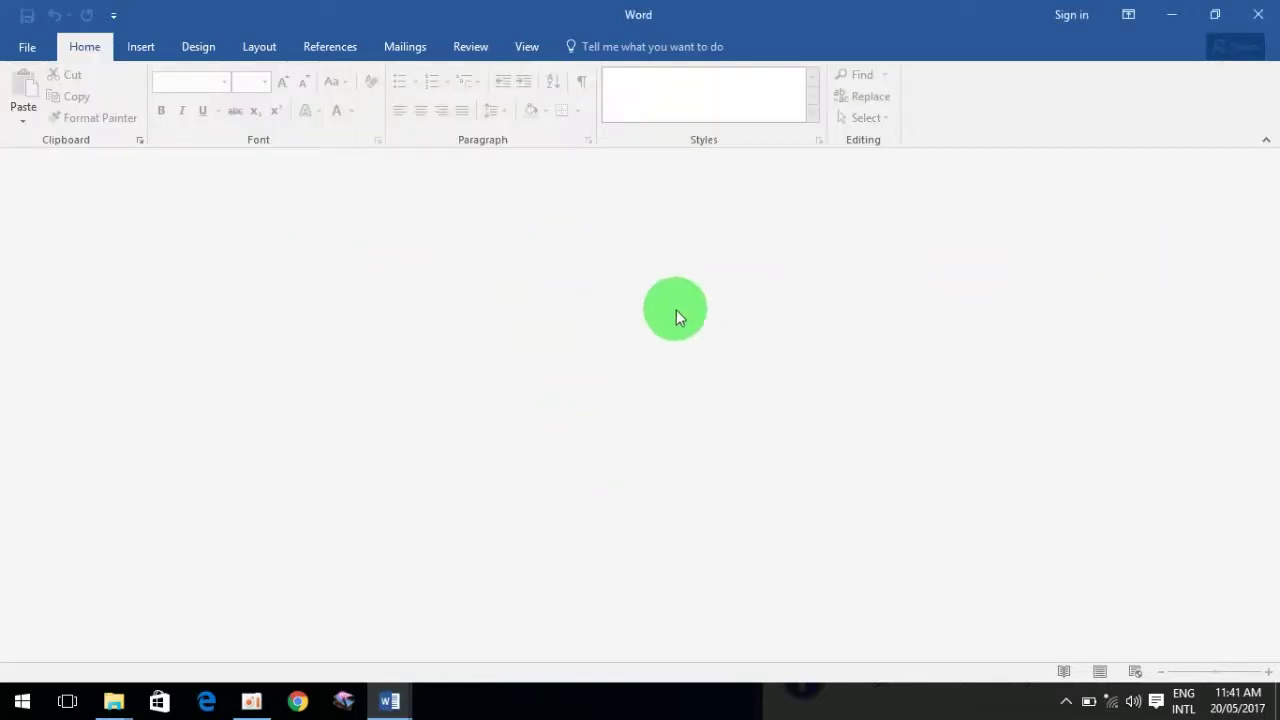
pyautogui.click(1270, 15)
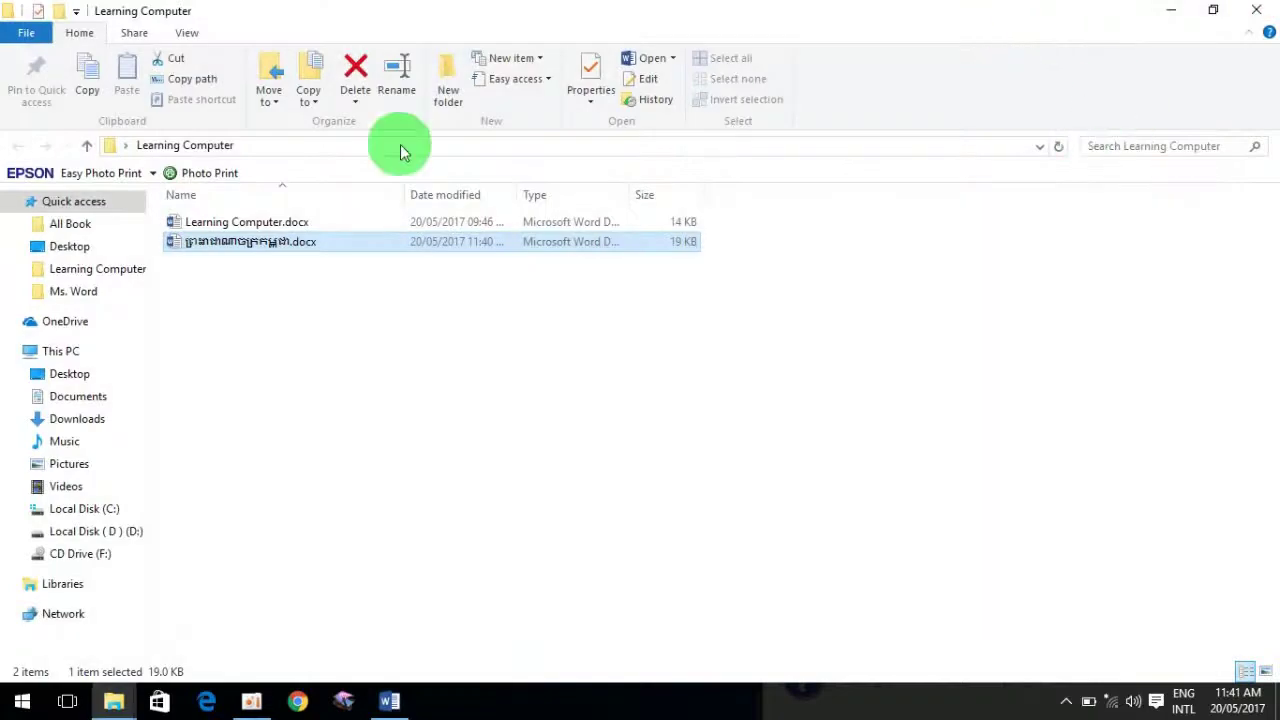
# Open the Khmer .docx with the correct password and scroll through its form contents.
pyautogui.click(339, 244)
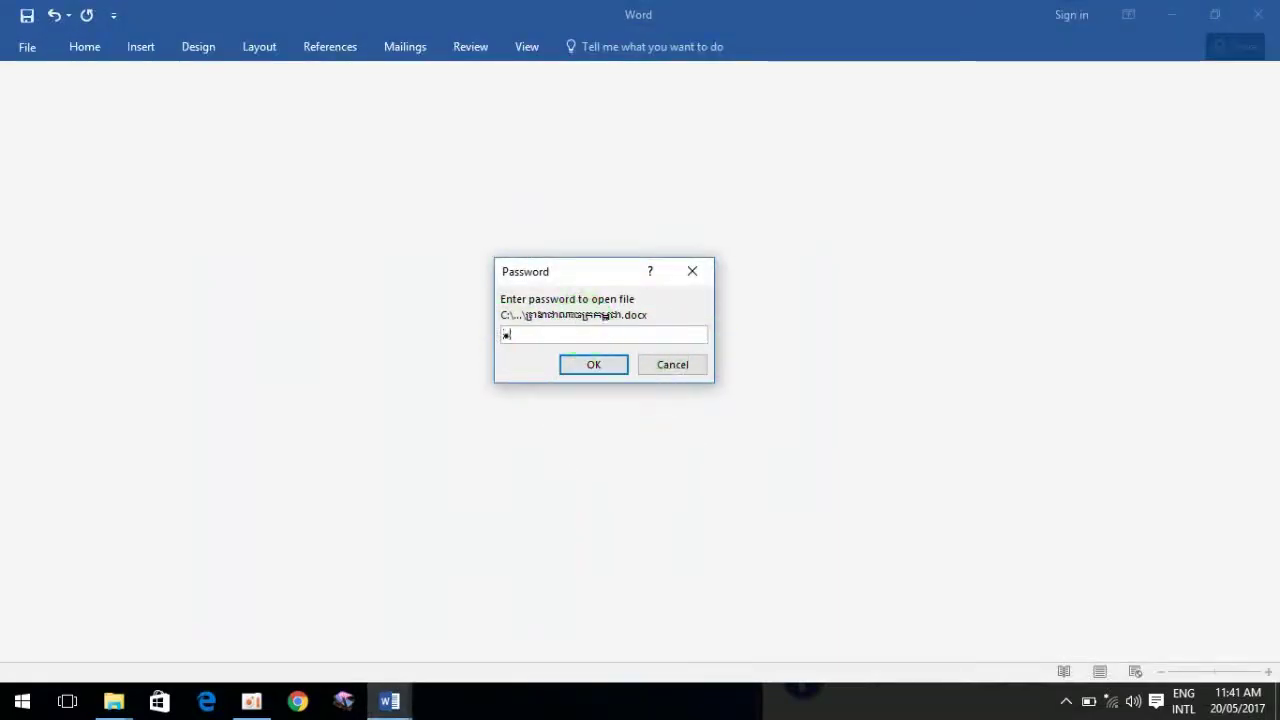
pyautogui.click(598, 365)
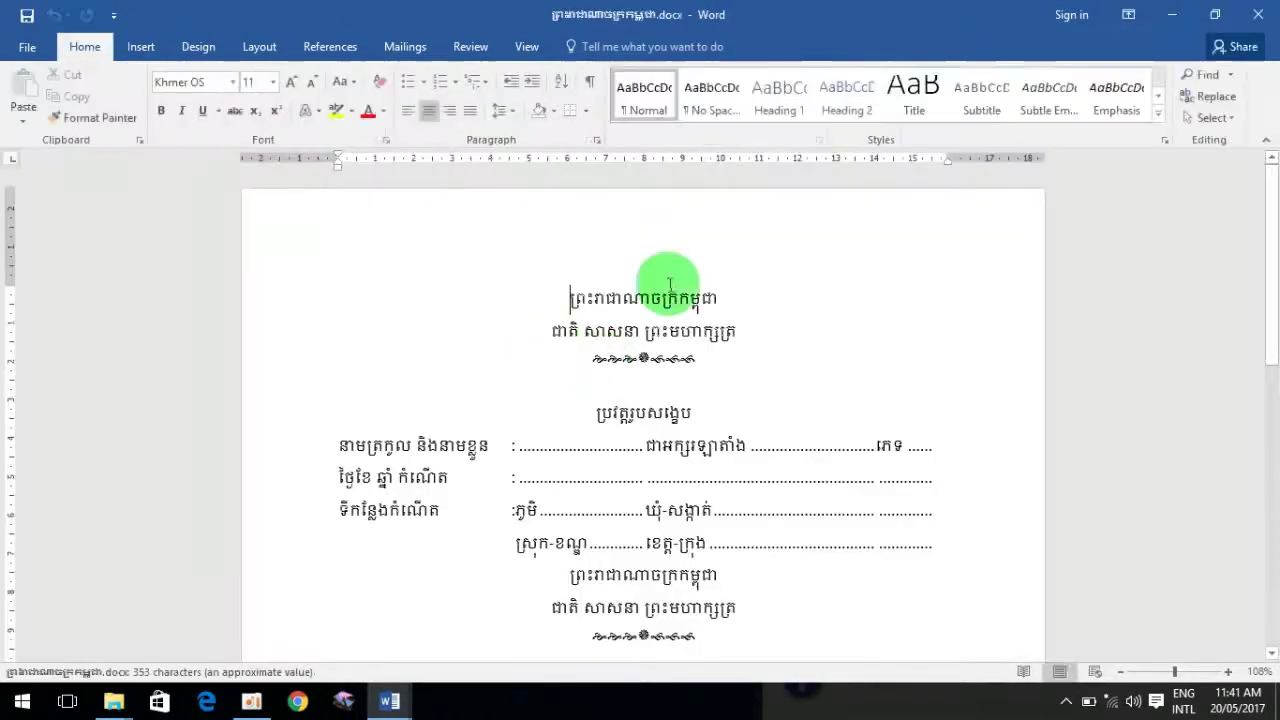
pyautogui.scroll(-3, 700, 360)
pyautogui.scroll(-5, 702, 362)
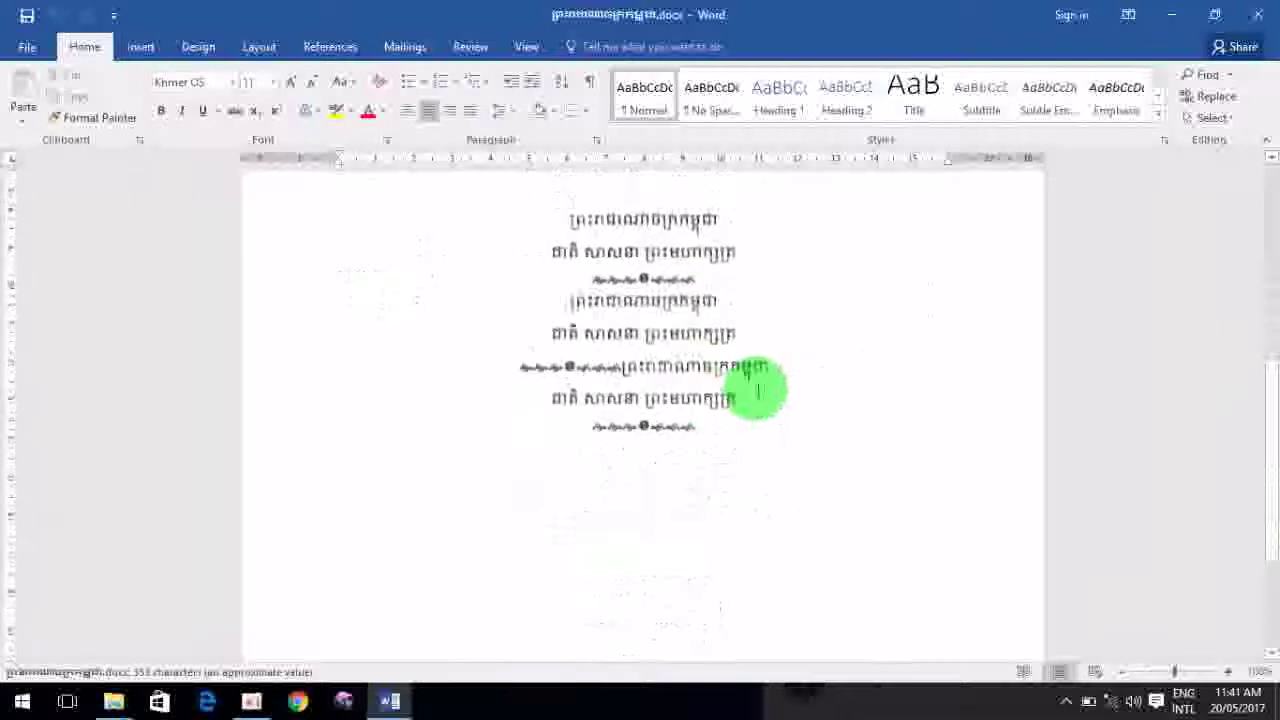
pyautogui.scroll(8, 757, 386)
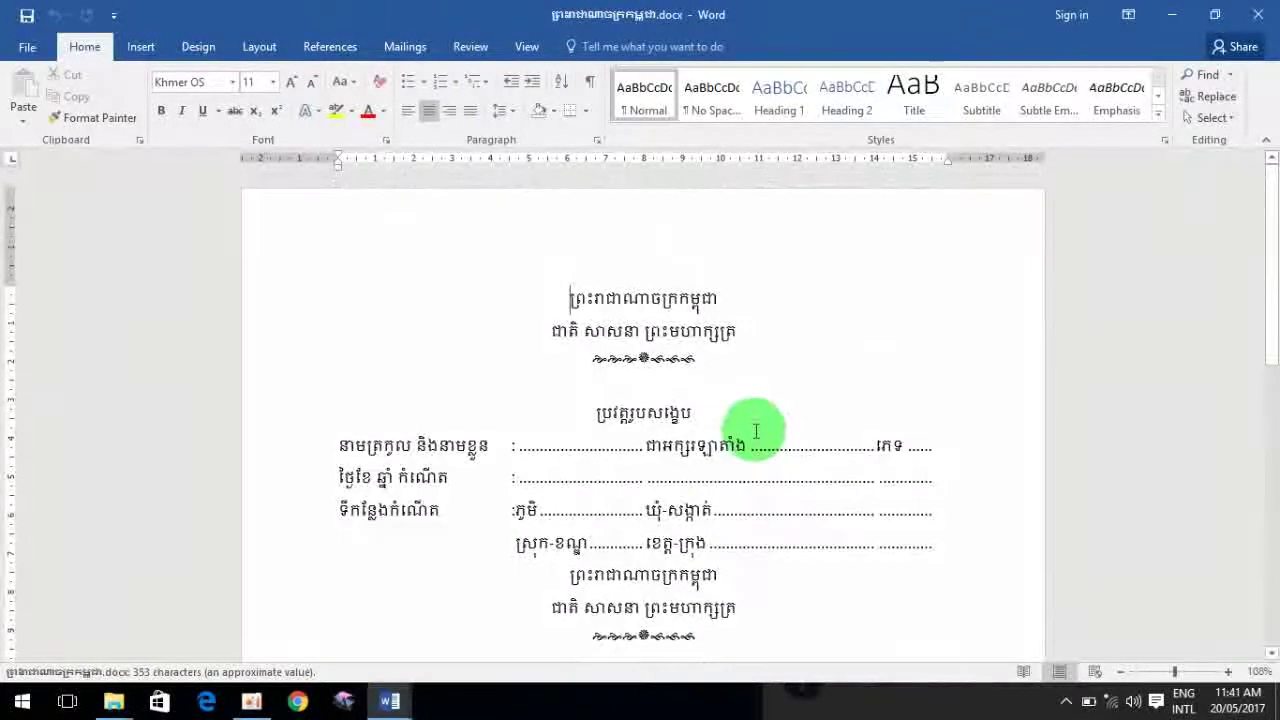
pyautogui.scroll(-3, 688, 485)
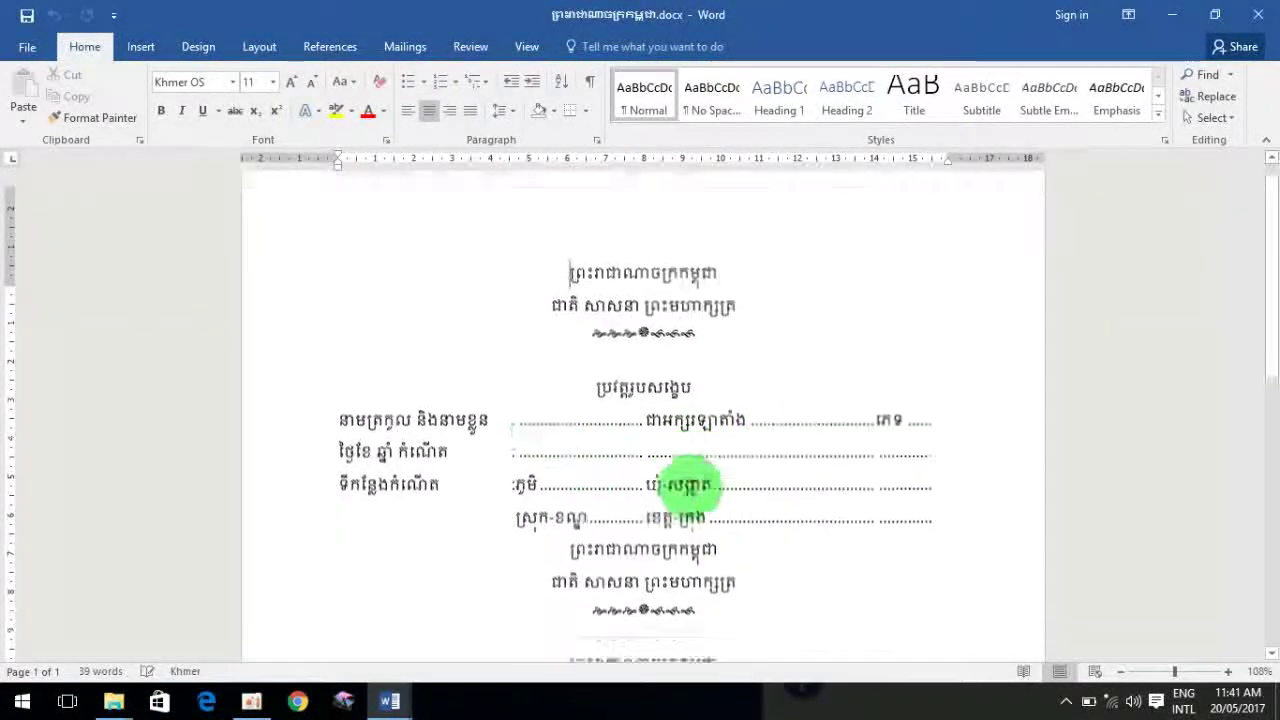
pyautogui.scroll(-7, 705, 495)
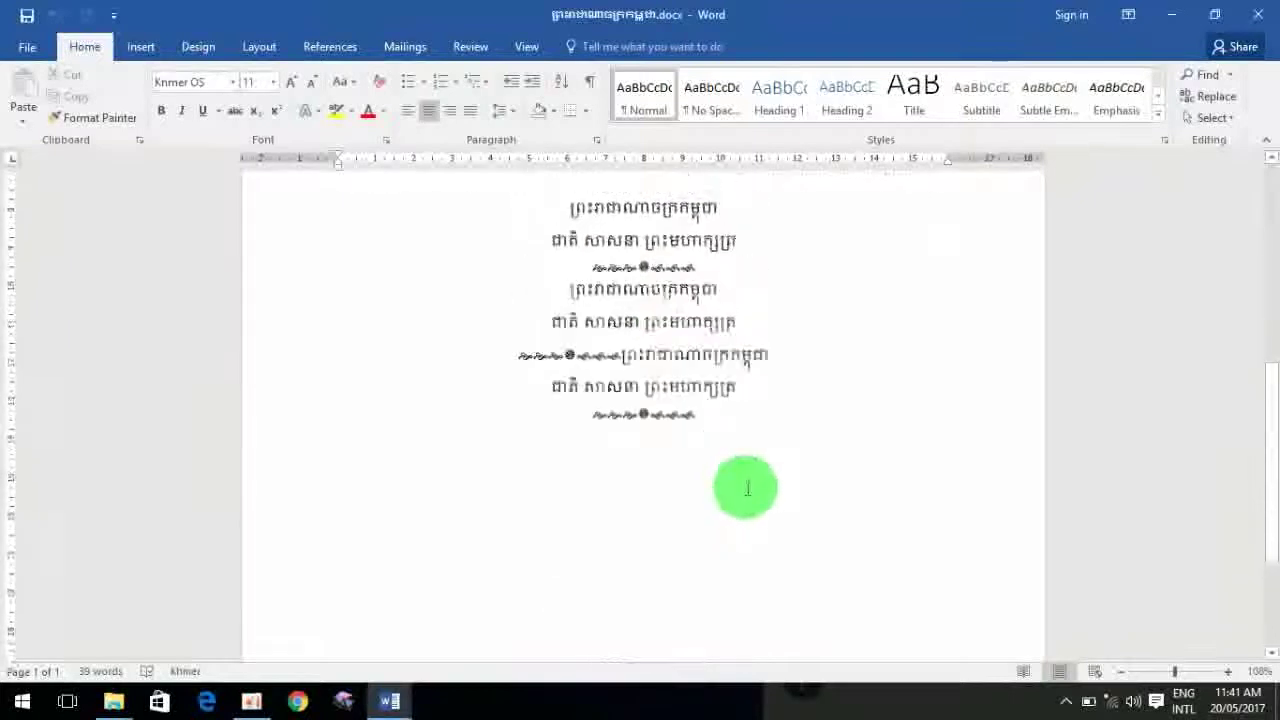
pyautogui.scroll(3, 625, 400)
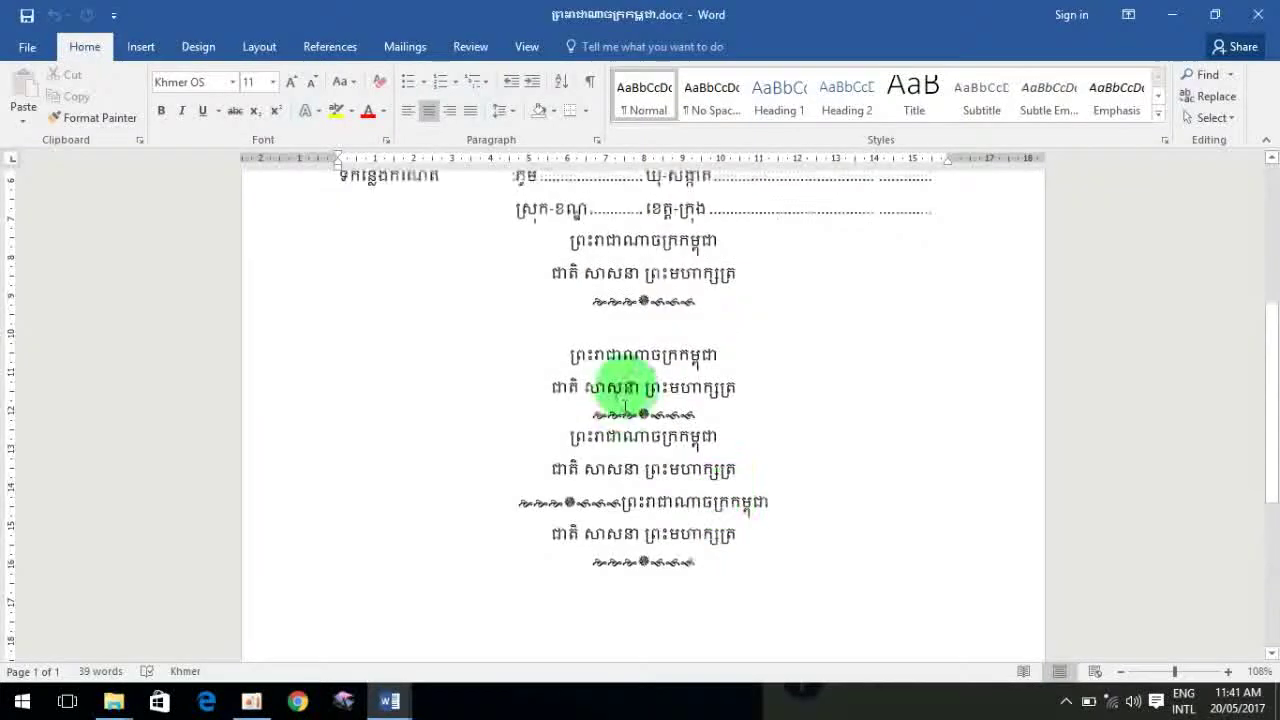
# Open the Save As dialog through File > Save As > Browse.
pyautogui.click(27, 52)
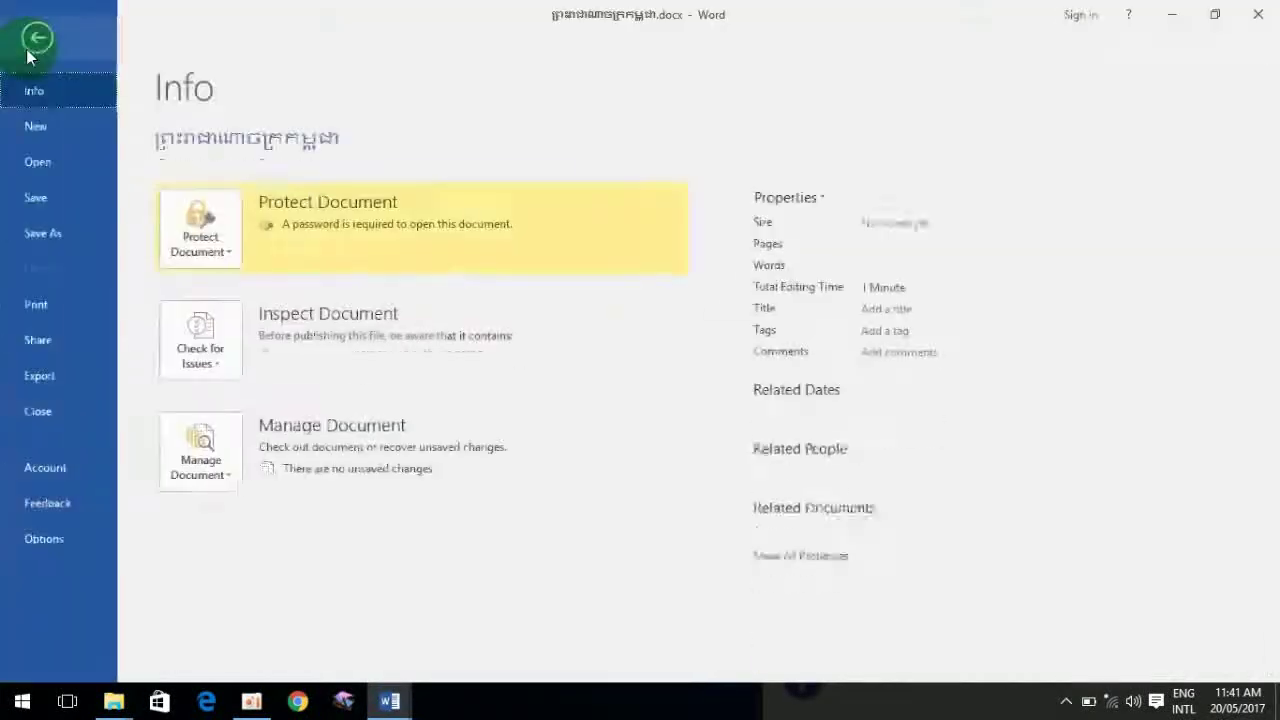
pyautogui.click(69, 234)
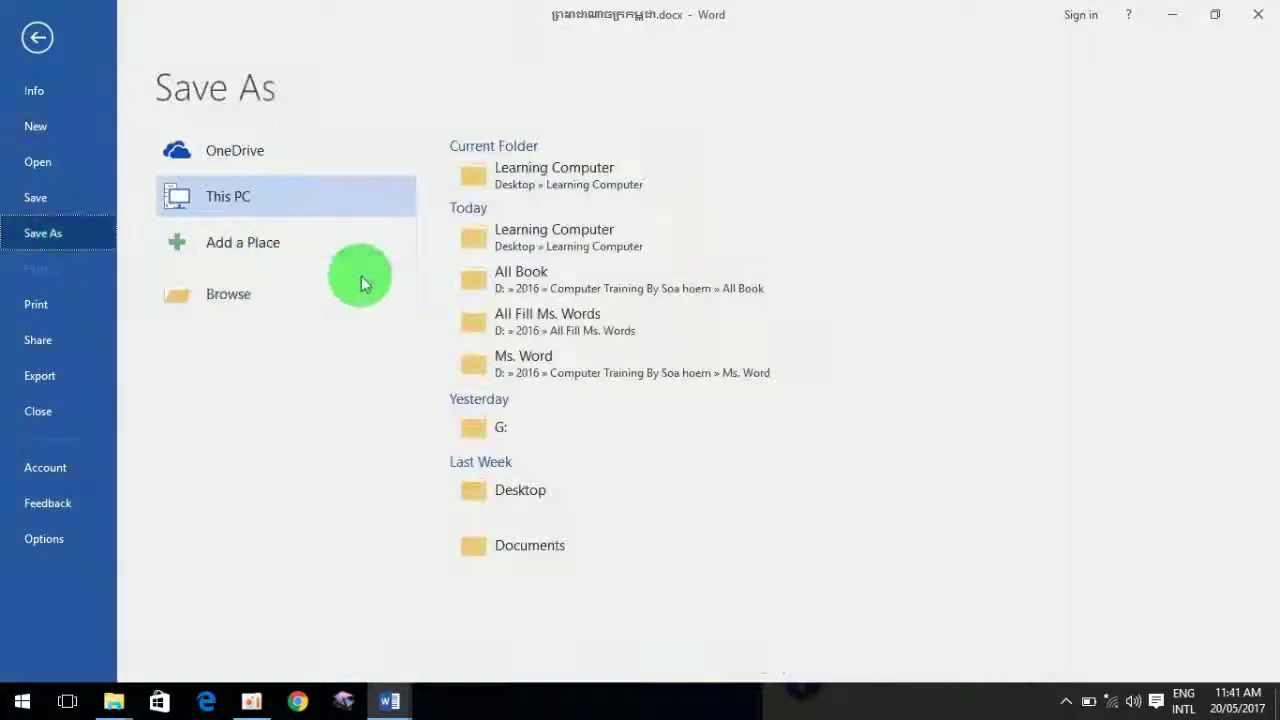
pyautogui.click(372, 325)
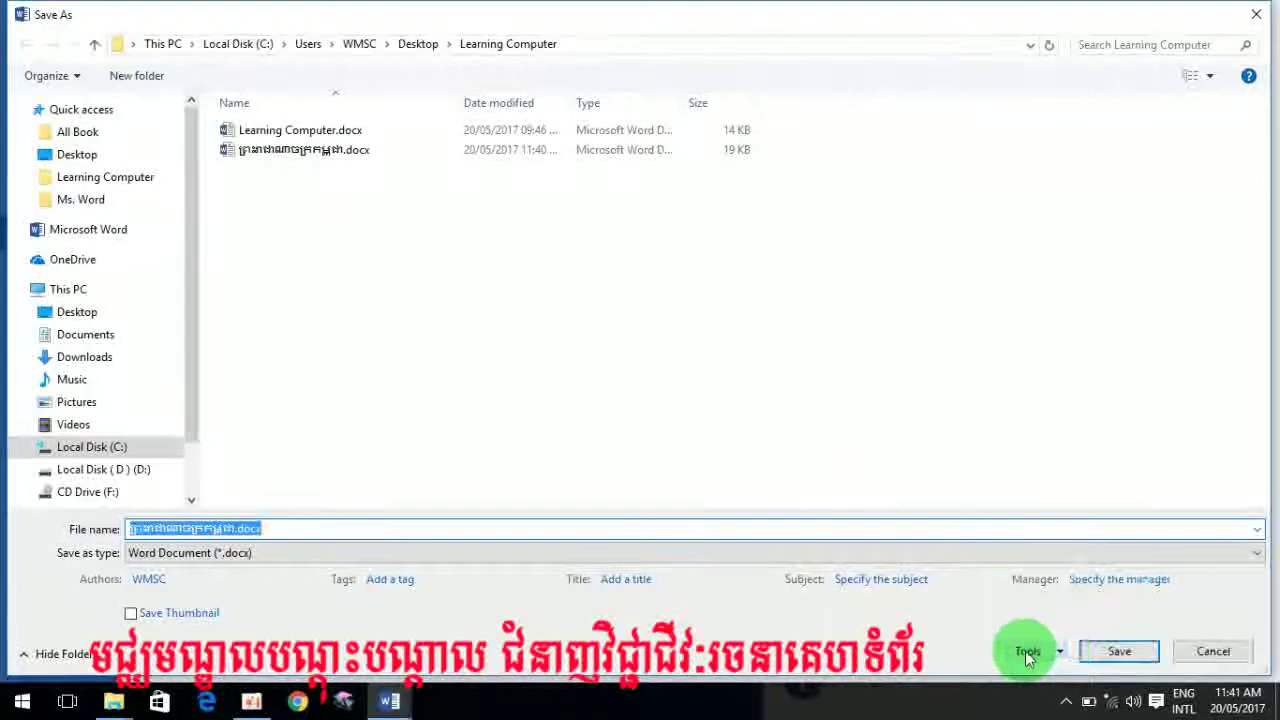
# Clear Password to open in Tools > General Options and save the document.
pyautogui.click(1028, 652)
pyautogui.click(1142, 607)
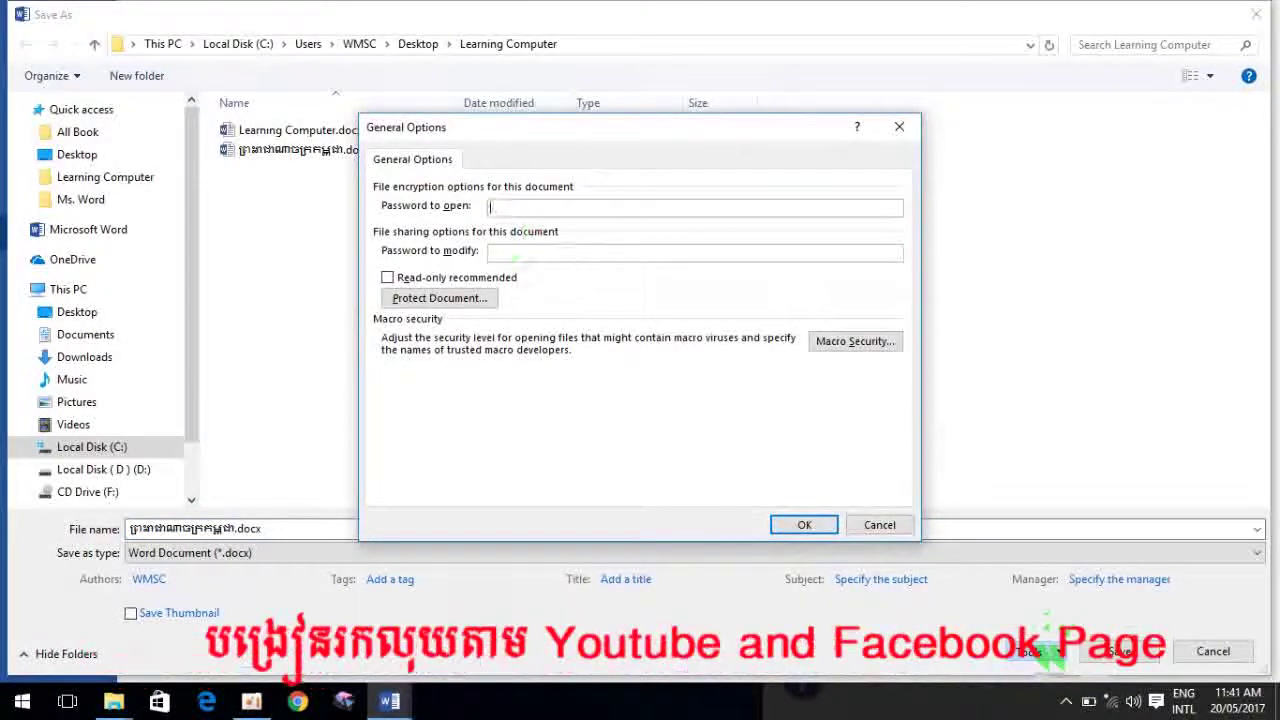
pyautogui.click(803, 524)
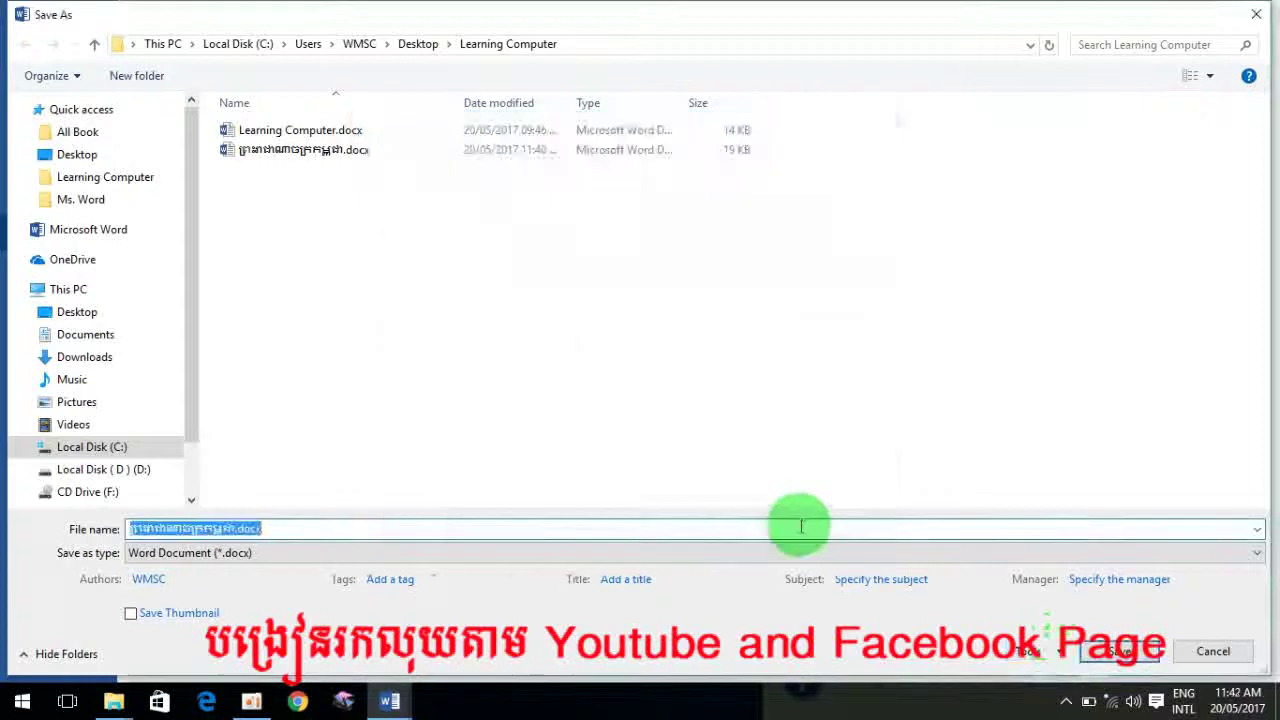
pyautogui.click(1148, 655)
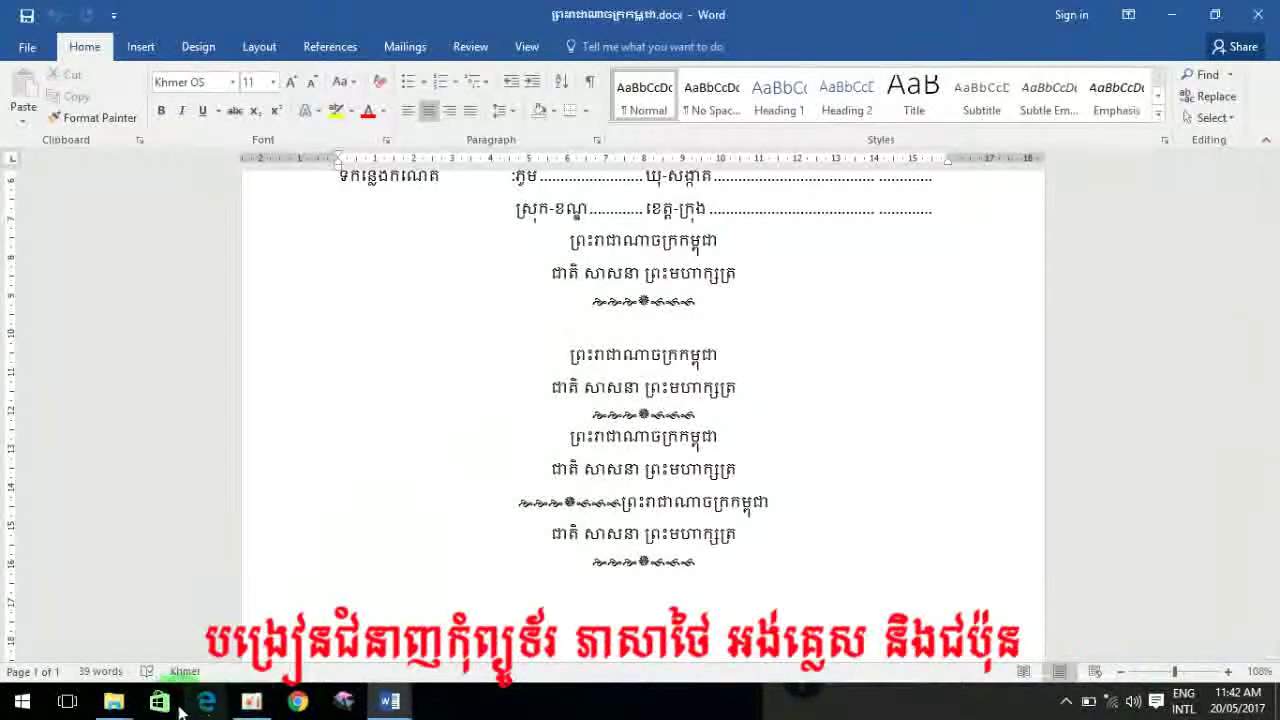
# Bring the Learning Computer folder forward and select the resaved Khmer file.
pyautogui.click(113, 701)
pyautogui.click(104, 638)
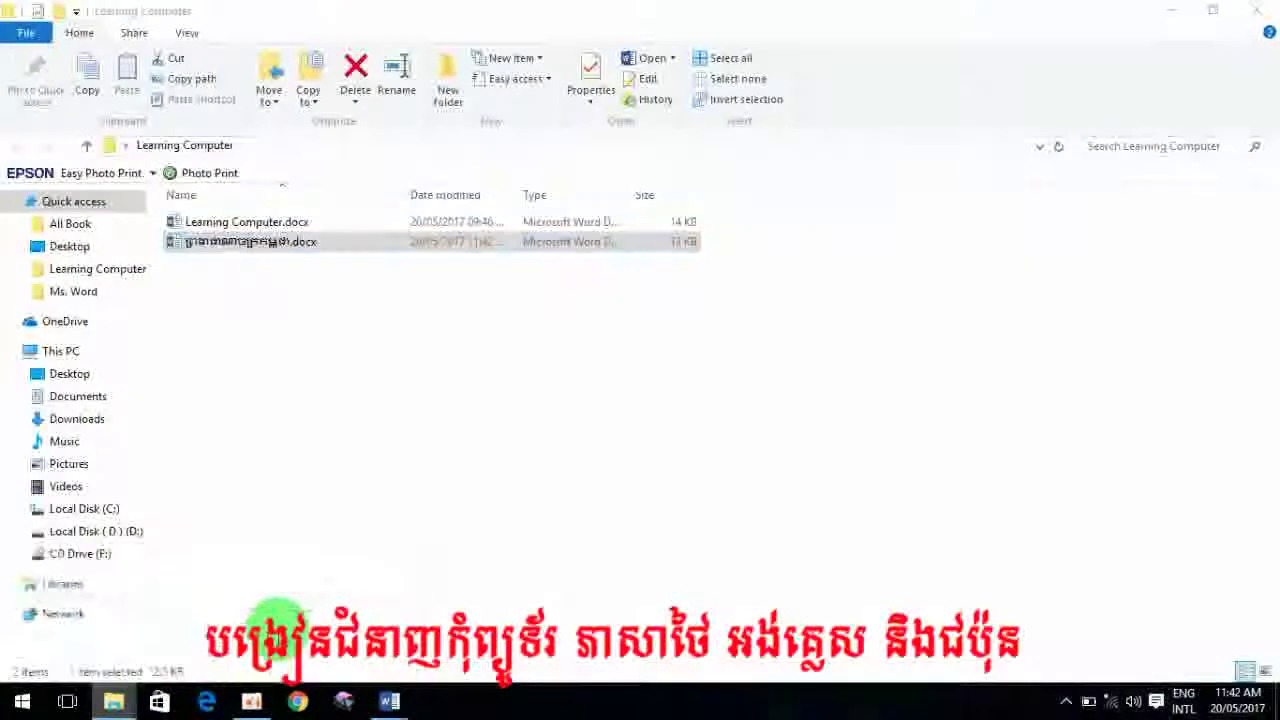
pyautogui.click(270, 247)
# Close the Word document and restore the Learning Computer folder showing the 13 KB file.
pyautogui.moveTo(390, 705)
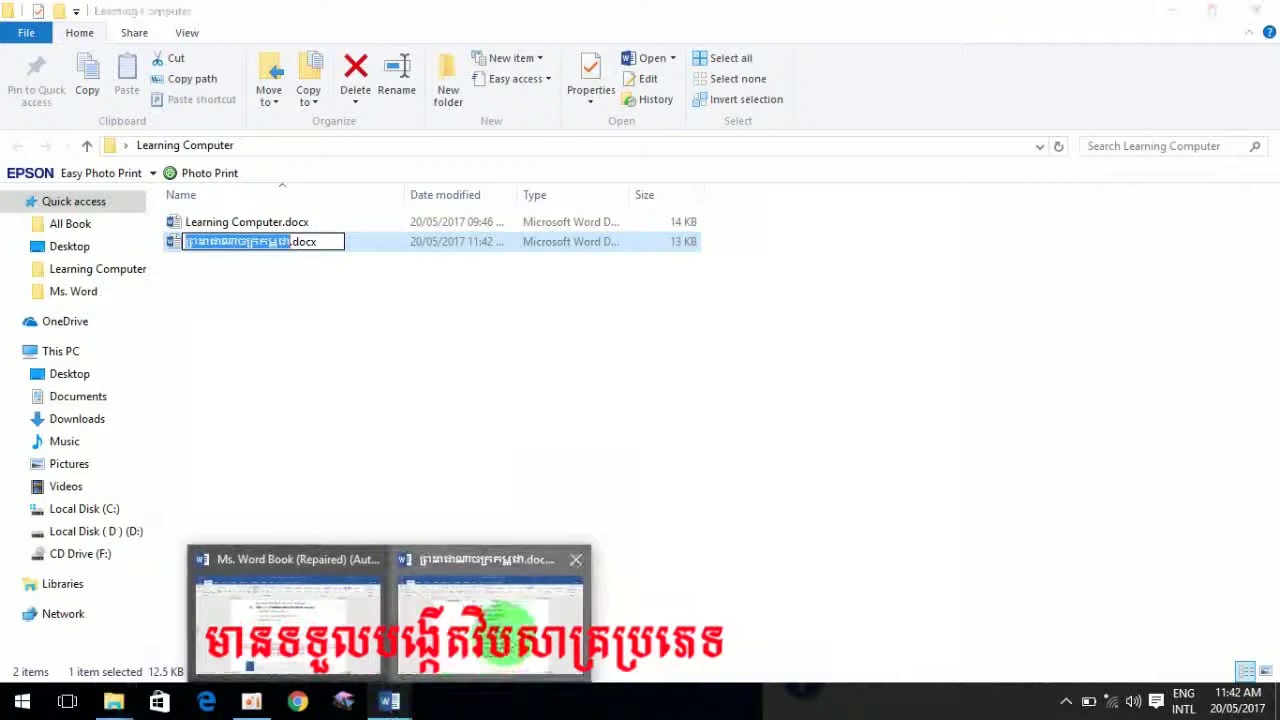
pyautogui.click(487, 605)
pyautogui.click(1171, 14)
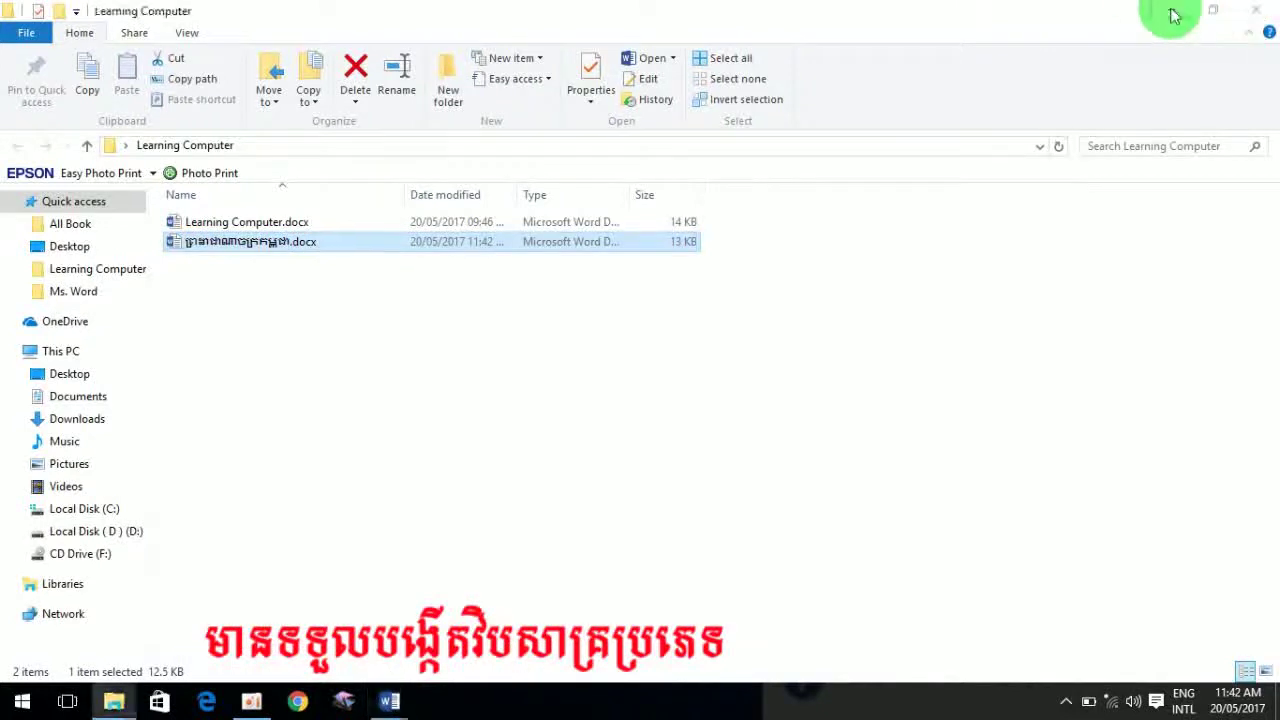
pyautogui.click(1272, 18)
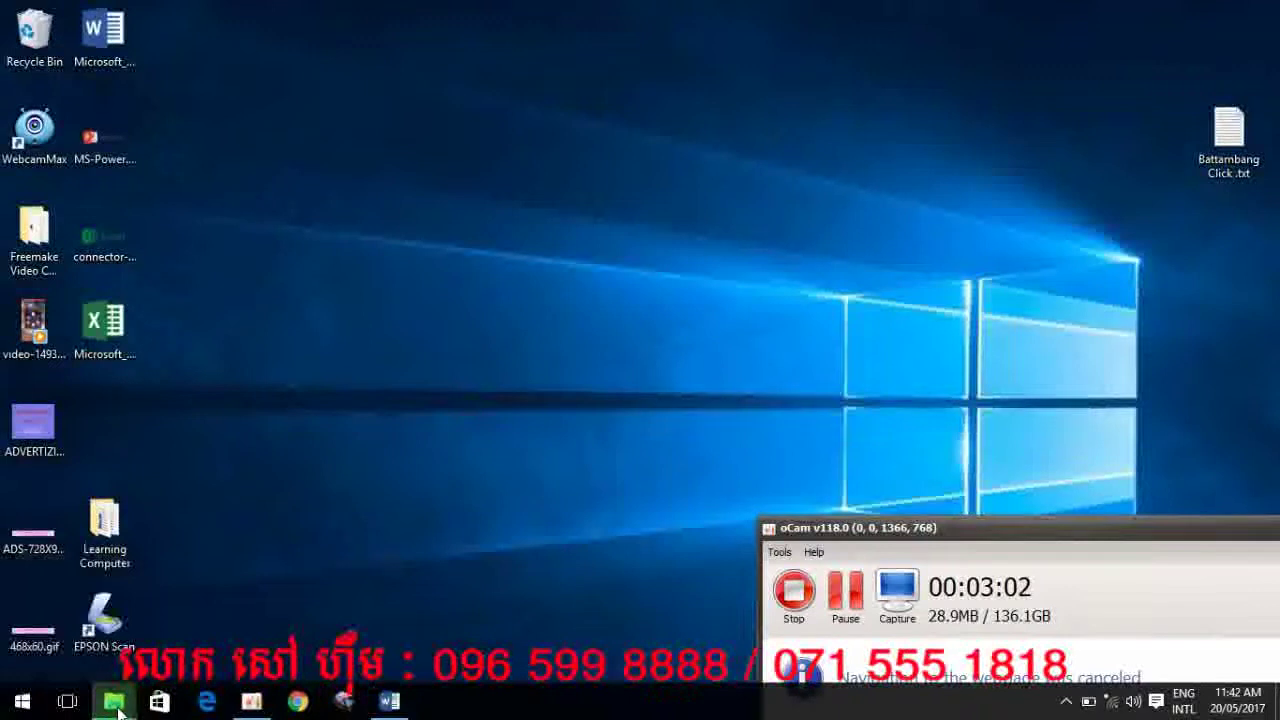
pyautogui.moveTo(118, 702)
pyautogui.click(253, 618)
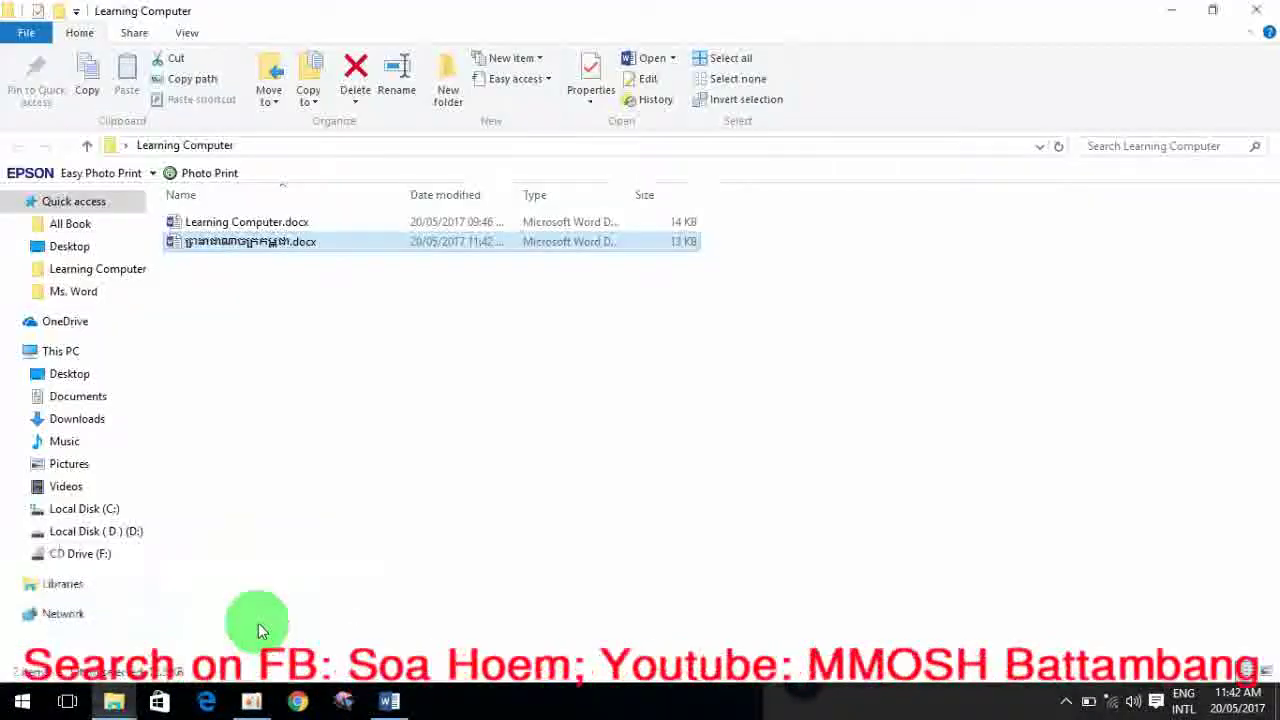
# Reopen the resaved Khmer .docx and scroll through its header and form fields, with no password prompt.
pyautogui.doubleClick(297, 252)
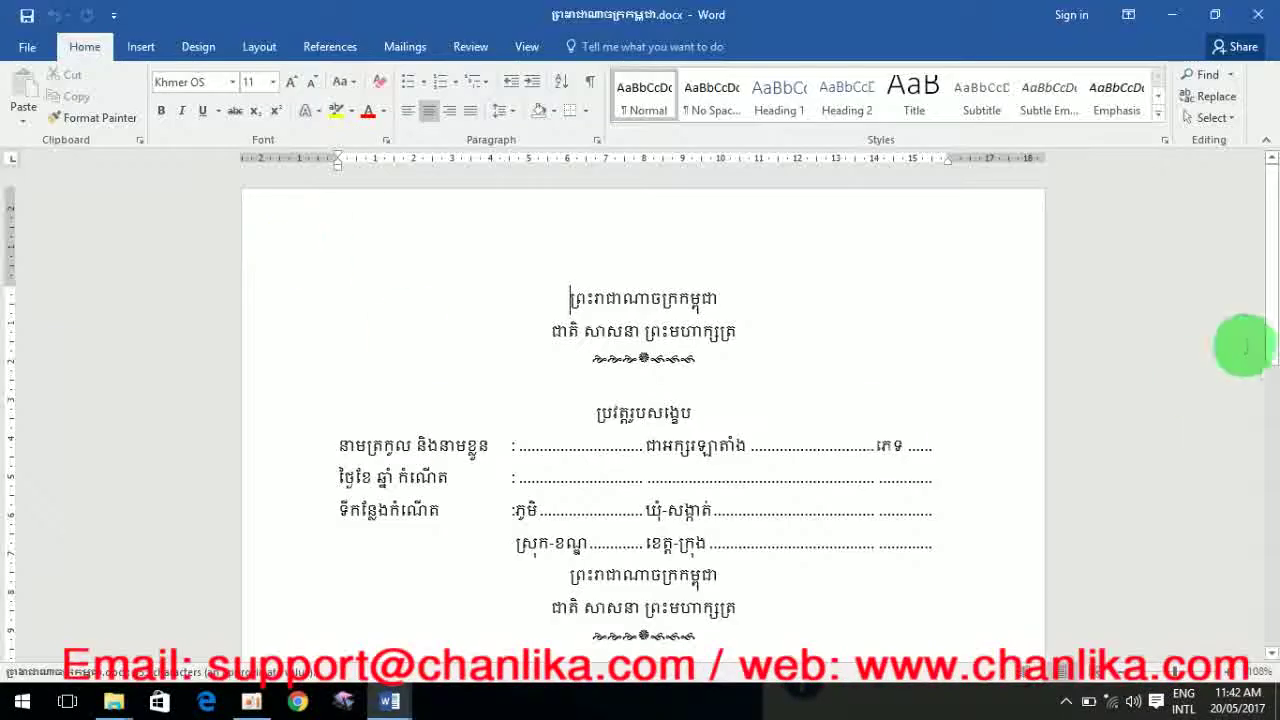
pyautogui.scroll(-3, 593, 495)
pyautogui.scroll(-3, 593, 495)
pyautogui.scroll(6, 631, 494)
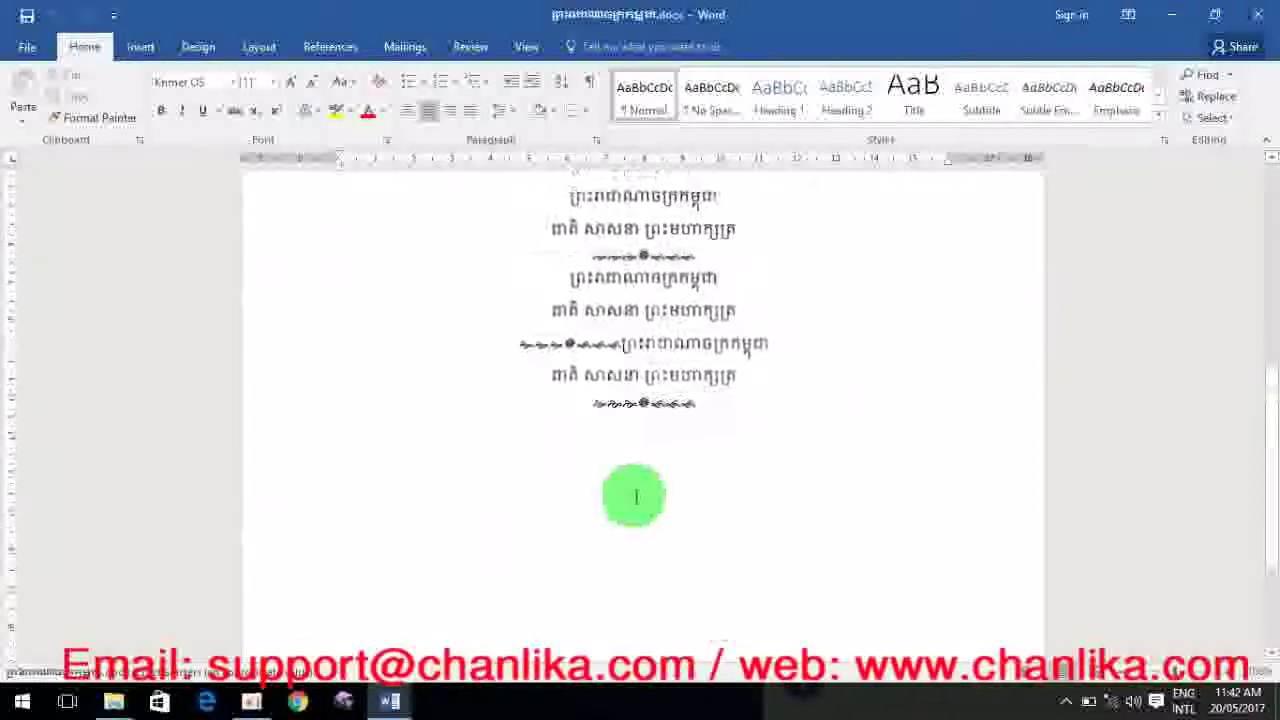
pyautogui.scroll(-1, 706, 514)
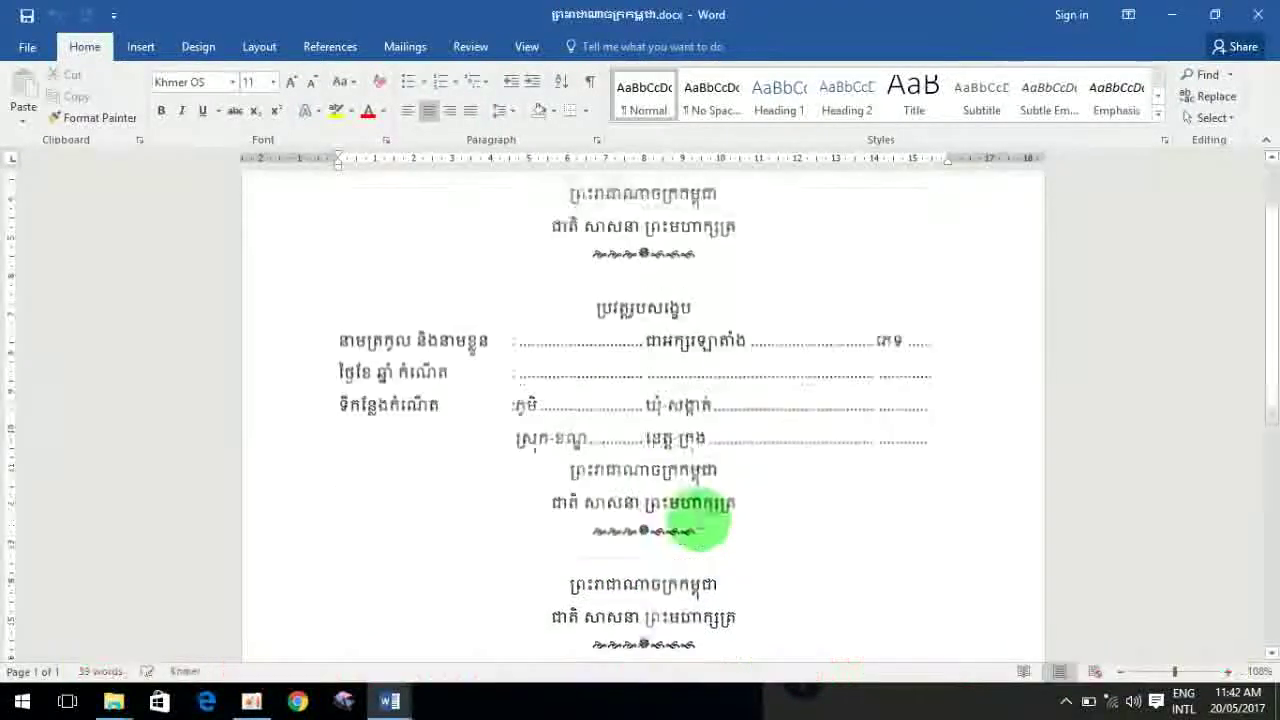
pyautogui.scroll(-4, 723, 506)
pyautogui.scroll(-2, 725, 503)
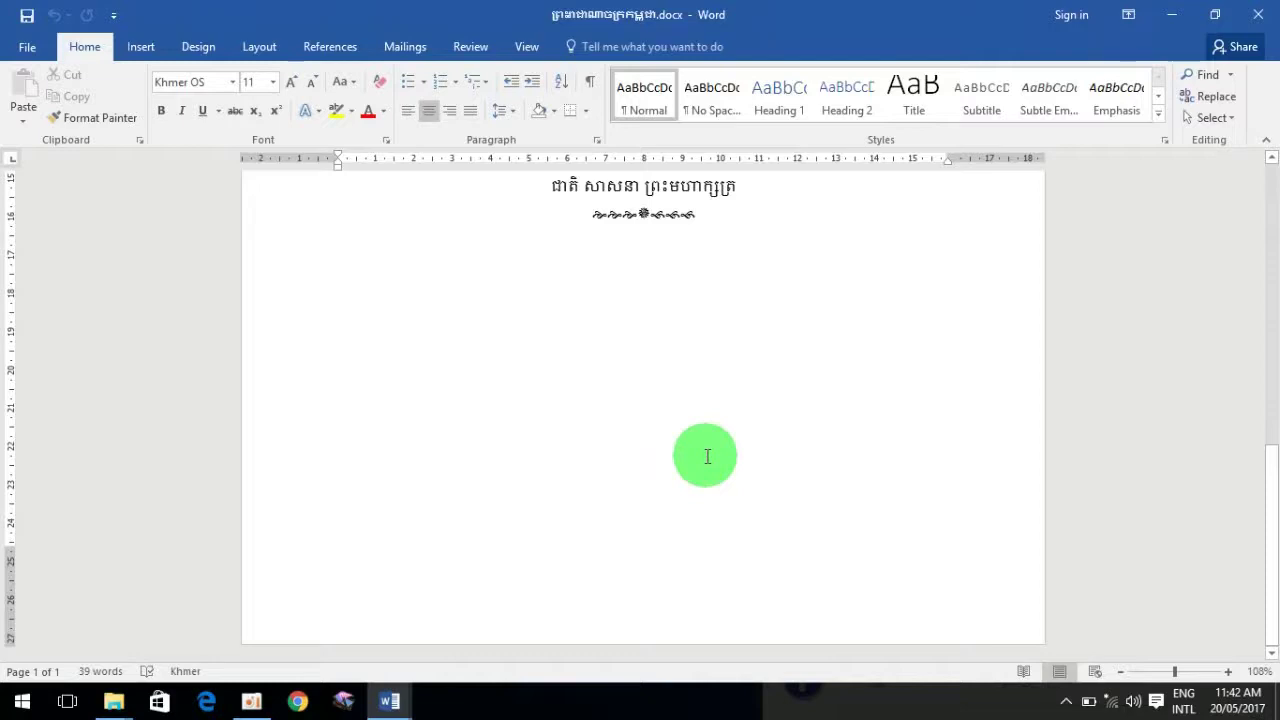
pyautogui.scroll(3, 706, 455)
pyautogui.scroll(1, 704, 460)
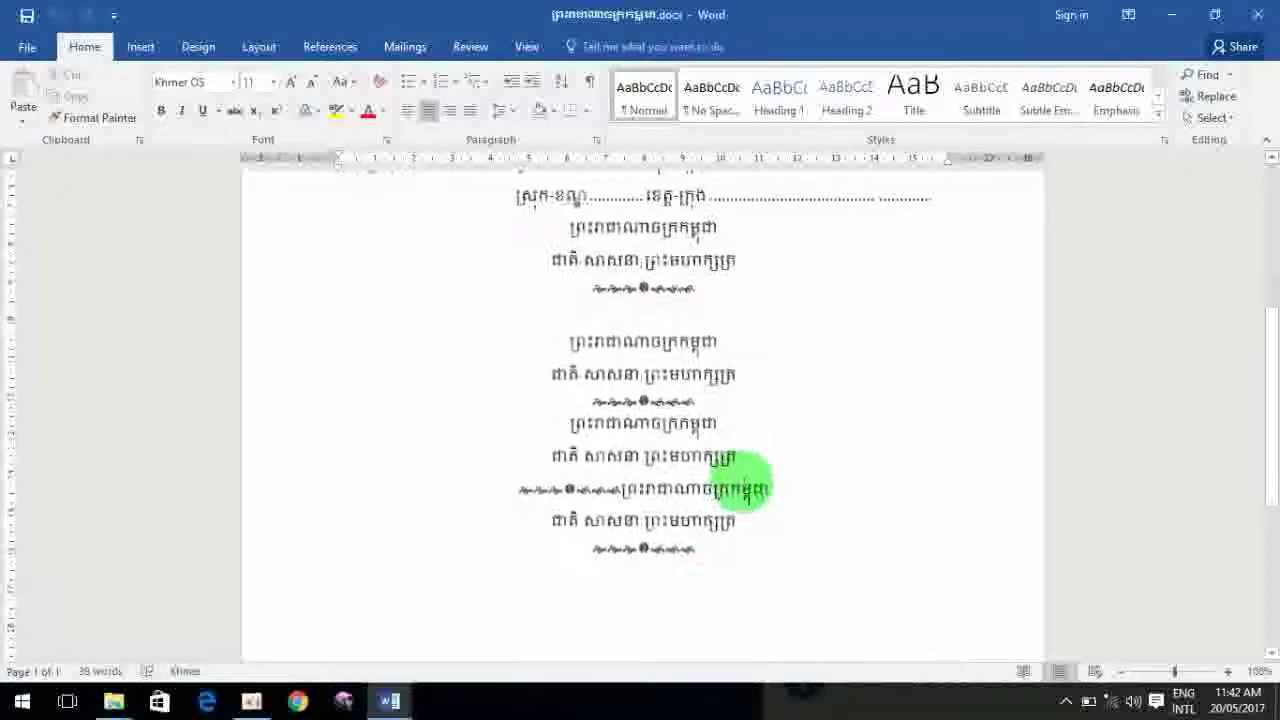
pyautogui.scroll(1, 710, 500)
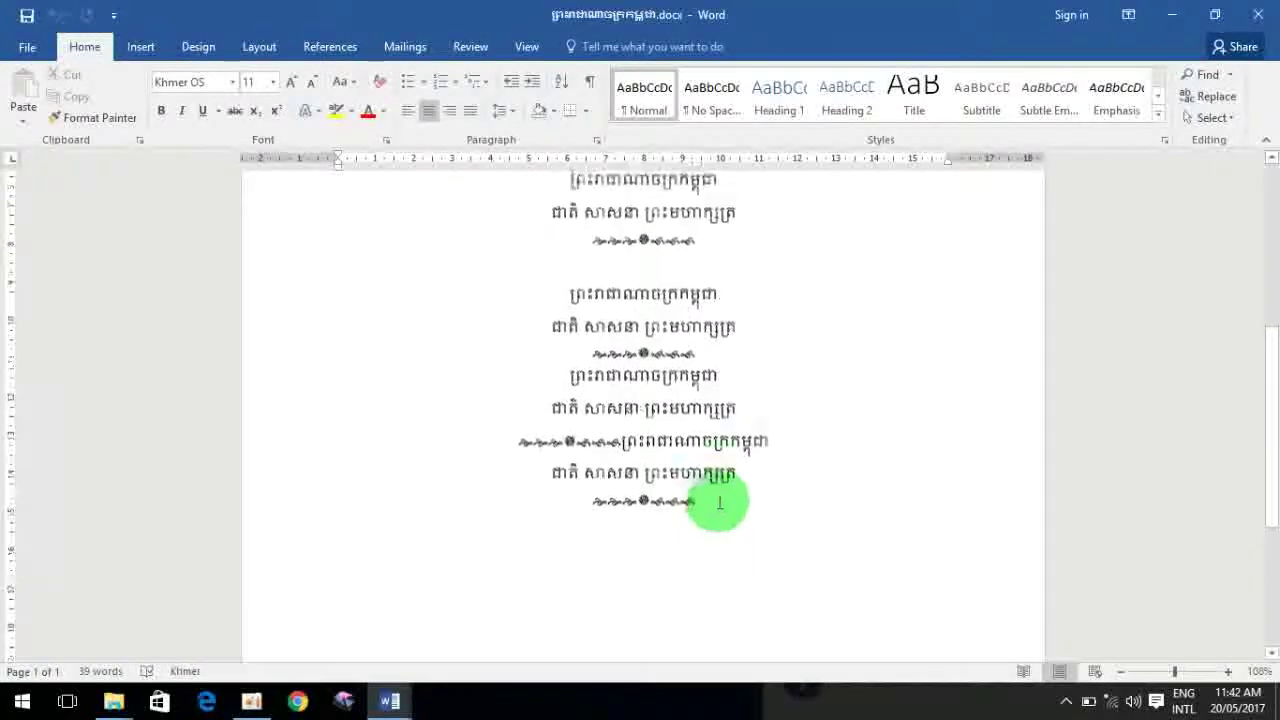
pyautogui.scroll(3, 710, 500)
pyautogui.scroll(1, 710, 500)
pyautogui.scroll(4, 718, 500)
pyautogui.scroll(1, 718, 500)
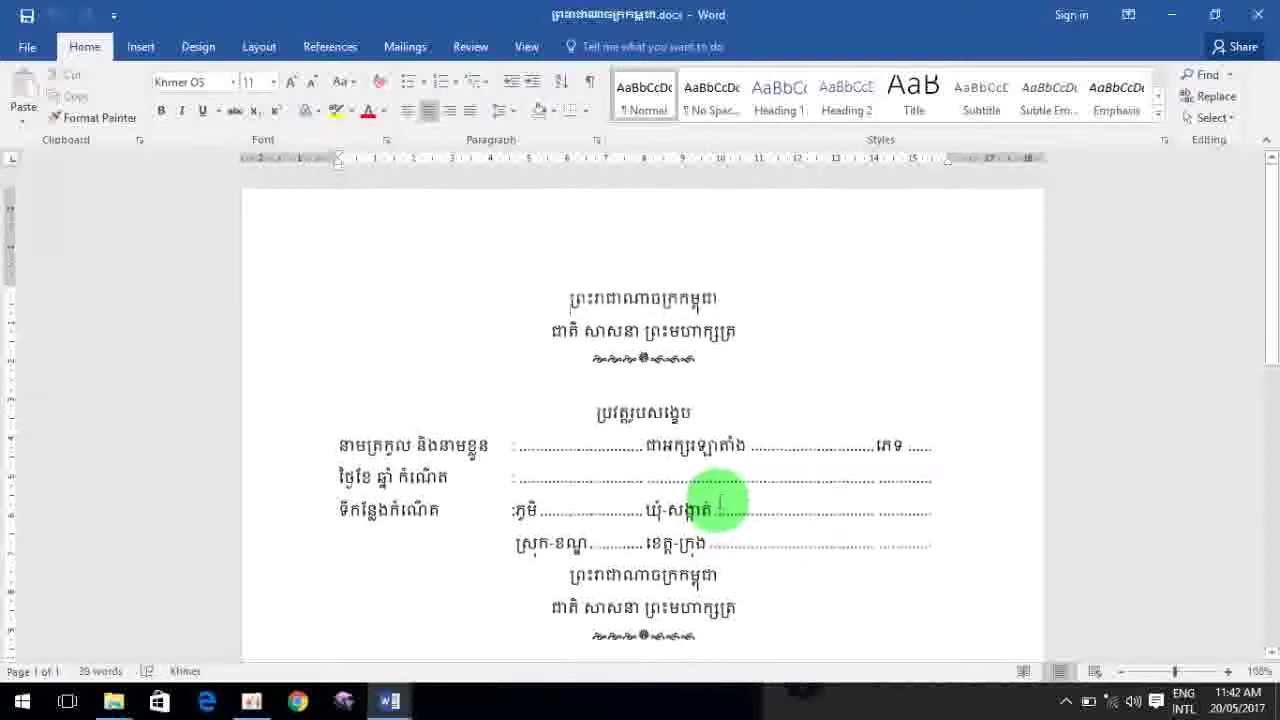